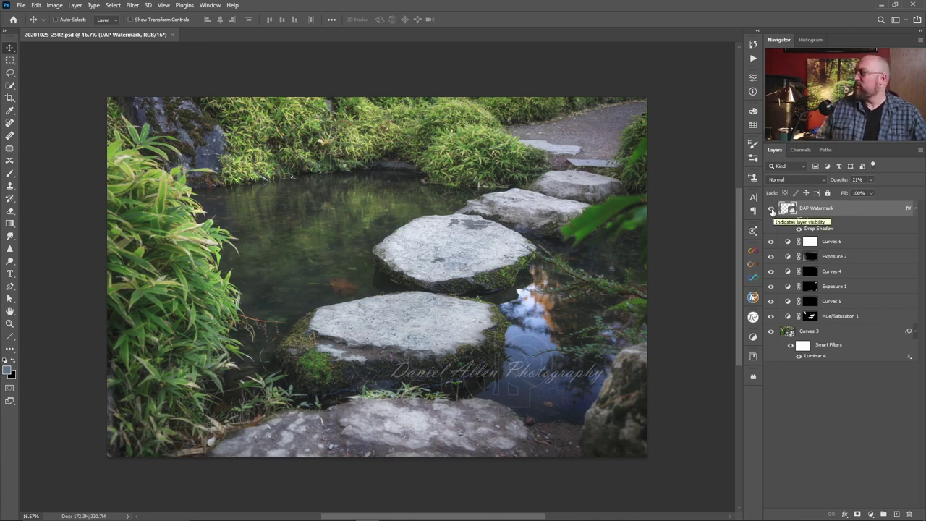
Hide the DAP Watermark and stamp all visible layers into Layer 1 above Curves 6
{"action": "left_click", "coordinate": [771, 210]}
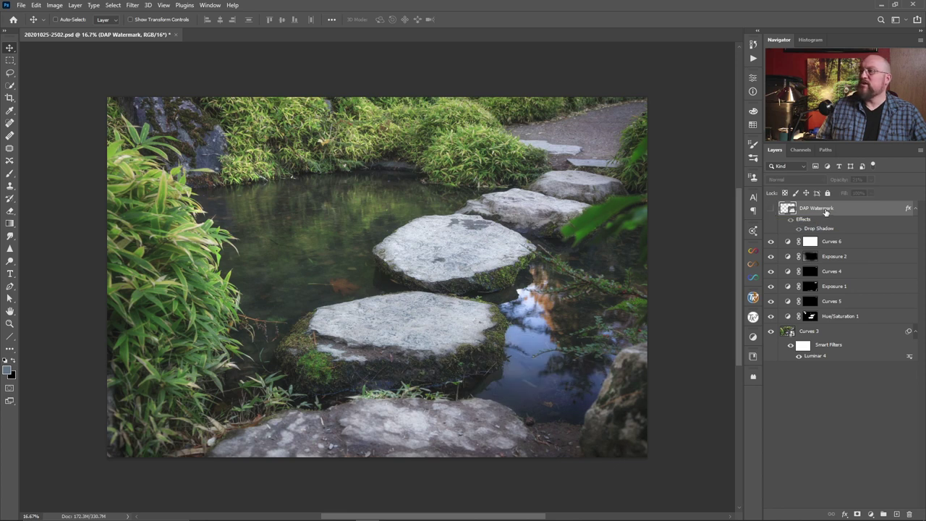
{"action": "left_click", "coordinate": [886, 243]}
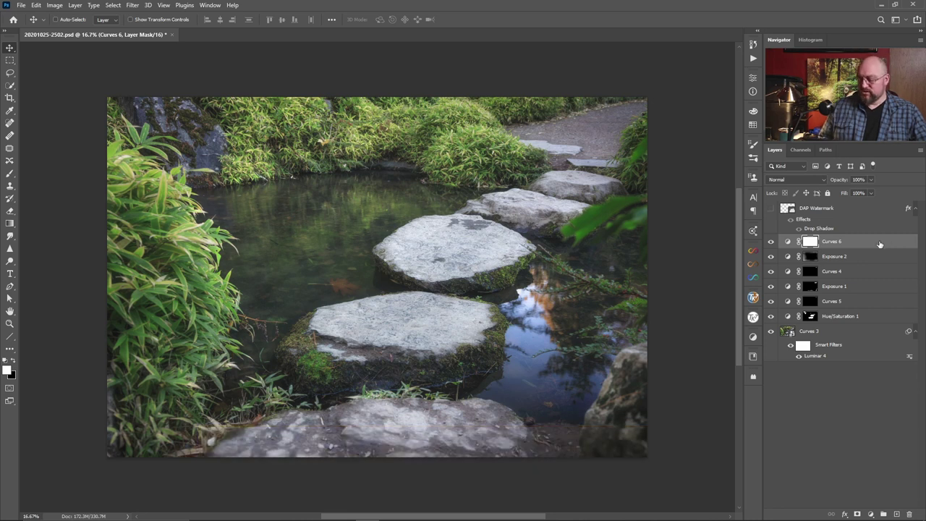
{"action": "key", "text": "ctrl"}
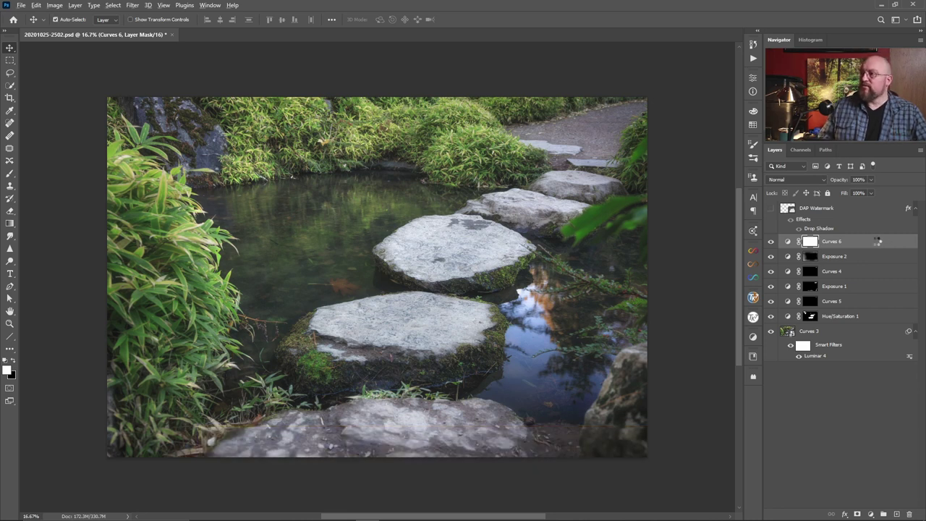
{"action": "key", "text": "ctrl+shift+alt+e"}
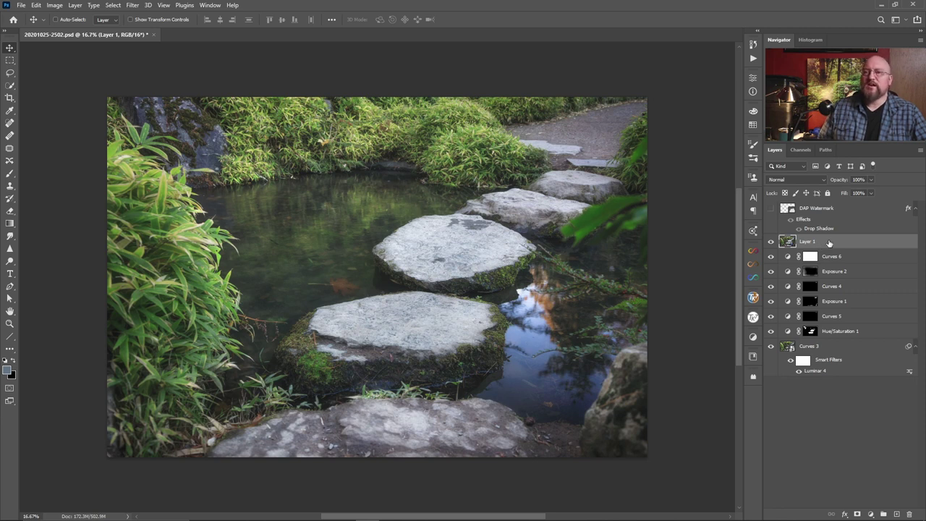
{"action": "left_click", "coordinate": [133, 6]}
Open the High Pass filter from Filter > Other and cancel it without applying
{"action": "mouse_move", "coordinate": [192, 244]}
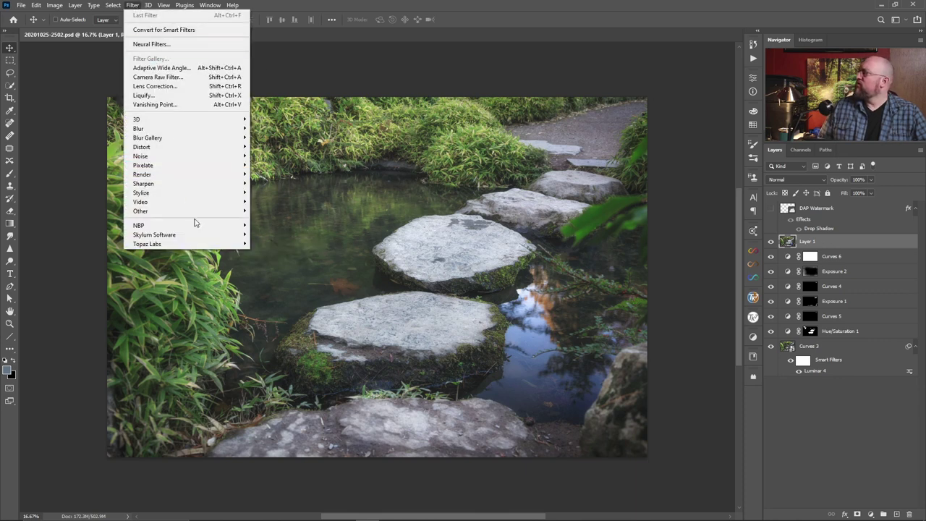
{"action": "mouse_move", "coordinate": [198, 212]}
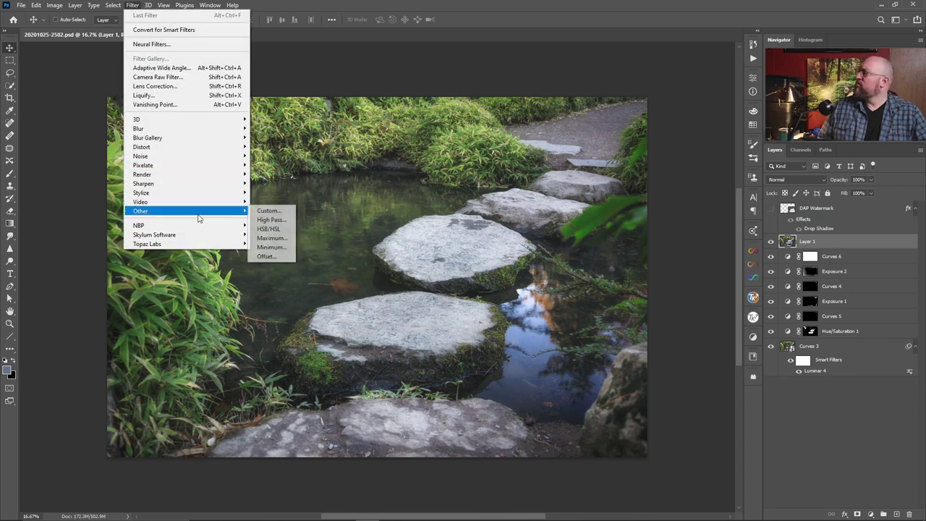
{"action": "left_click", "coordinate": [283, 220]}
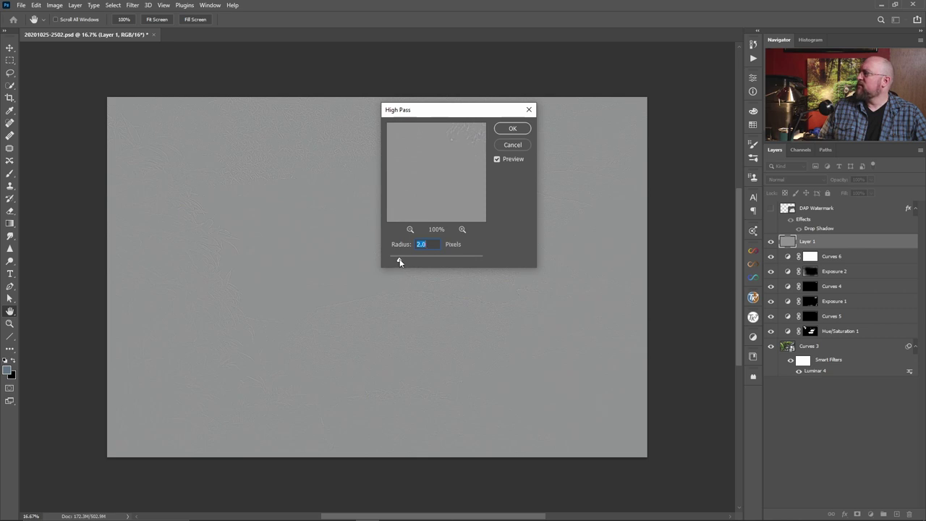
{"action": "left_click", "coordinate": [512, 144]}
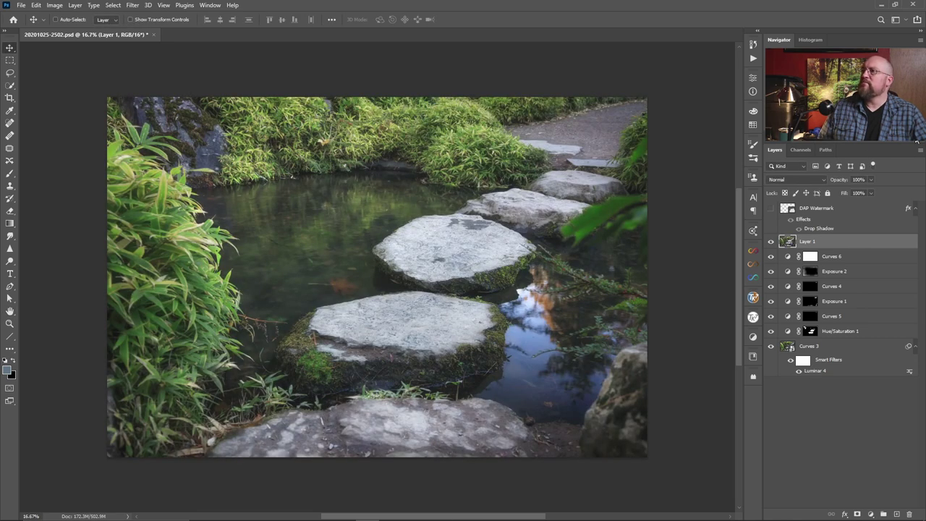
Zoom to 100% with the Navigator and scroll to the stepping-stone rocks
{"action": "left_click", "coordinate": [910, 141]}
{"action": "left_click", "coordinate": [910, 141]}
{"action": "left_click", "coordinate": [911, 141]}
{"action": "left_click", "coordinate": [910, 141]}
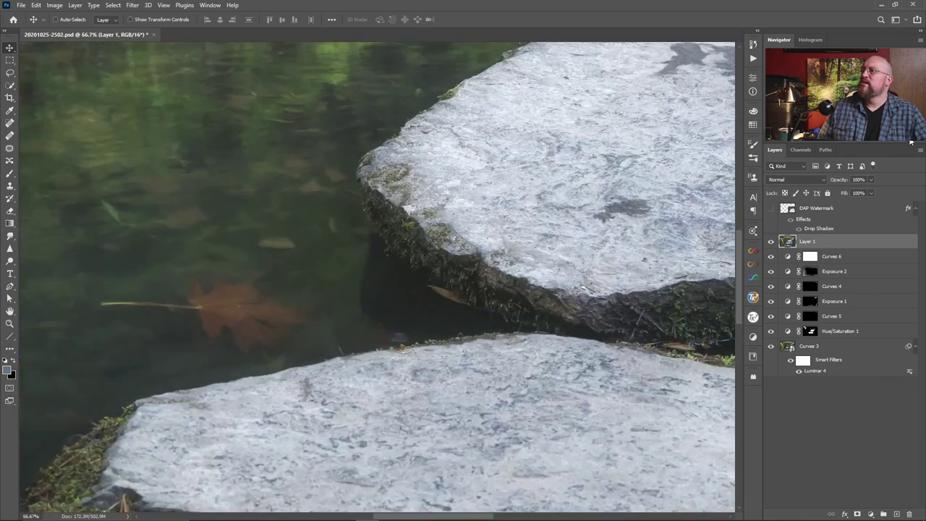
{"action": "left_click", "coordinate": [910, 141]}
{"action": "scroll", "coordinate": [377, 275], "scroll_direction": "up", "scroll_amount": 5}
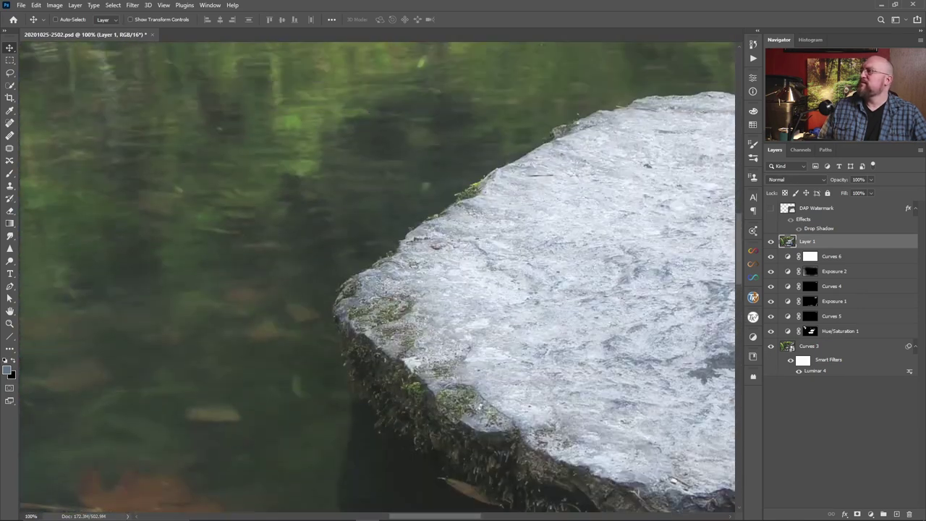
{"action": "scroll", "coordinate": [376, 275], "scroll_direction": "down", "scroll_amount": 5}
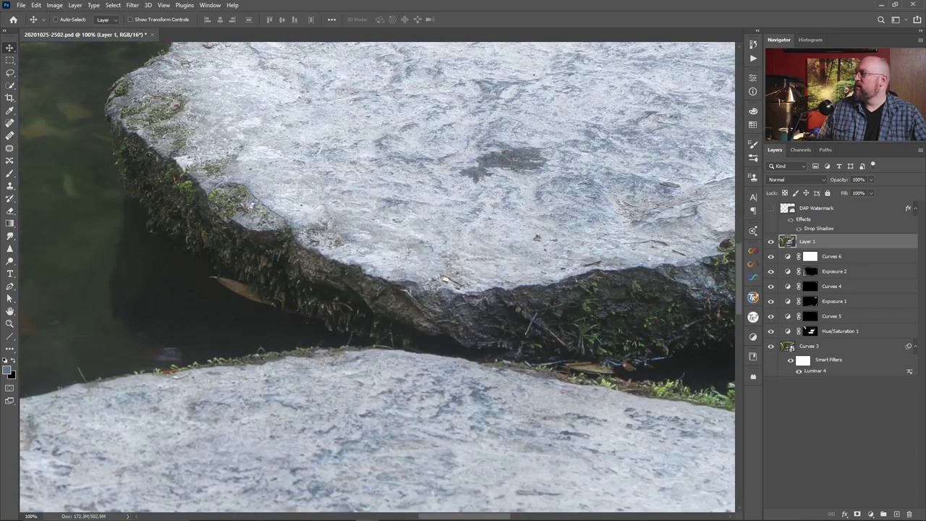
{"action": "scroll", "coordinate": [376, 275], "scroll_direction": "up", "scroll_amount": 1}
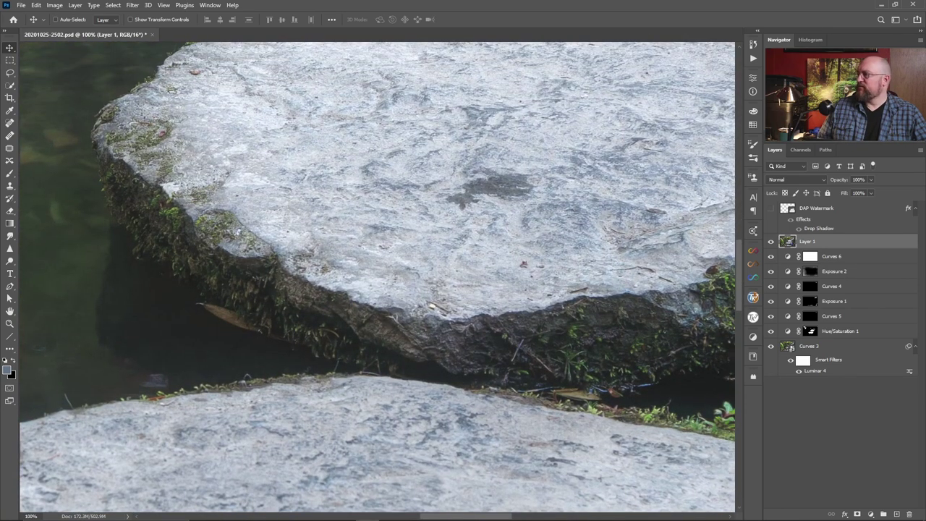
{"action": "left_click", "coordinate": [132, 5]}
Apply High Pass to Layer 1 at a 2.0-pixel radius after testing larger radius values
{"action": "mouse_move", "coordinate": [174, 210]}
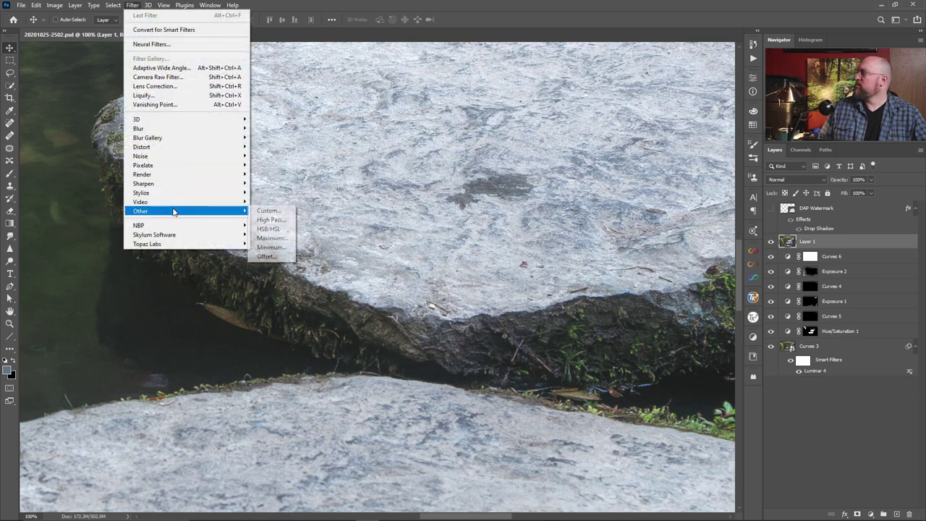
{"action": "left_click", "coordinate": [271, 220]}
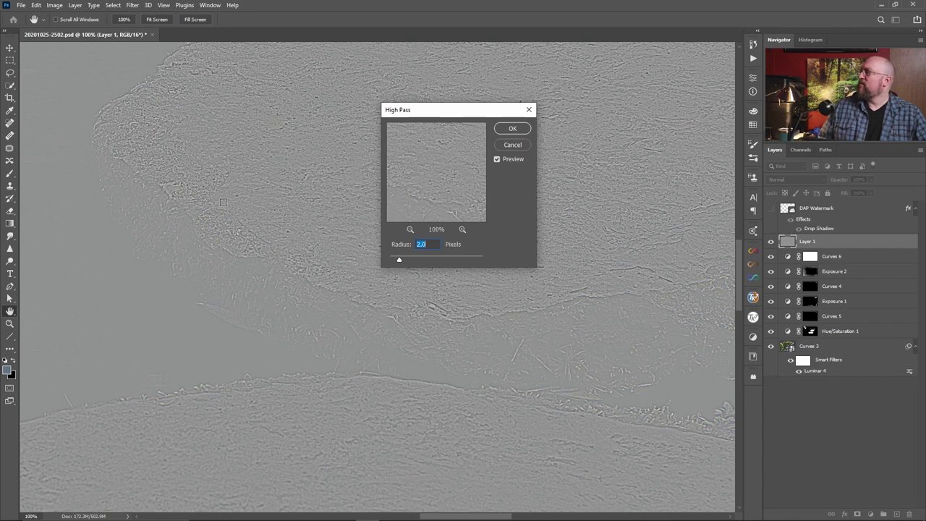
{"action": "left_click", "coordinate": [496, 159]}
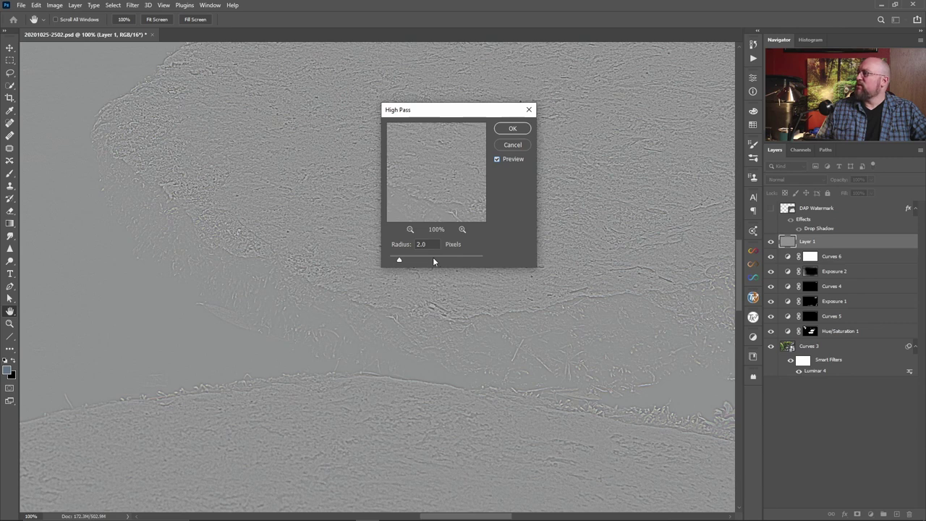
{"action": "left_click_drag", "start_coordinate": [399, 259], "coordinate": [424, 262]}
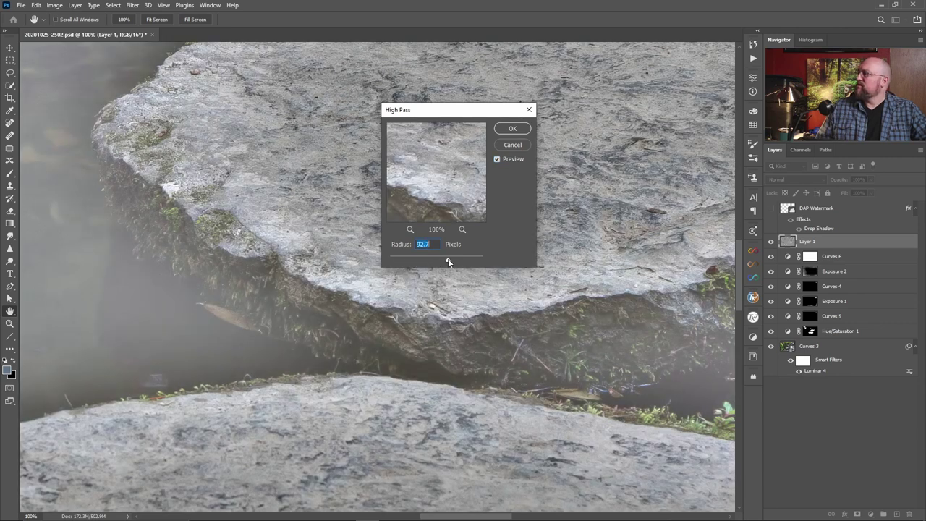
{"action": "left_click_drag", "start_coordinate": [448, 261], "coordinate": [435, 262]}
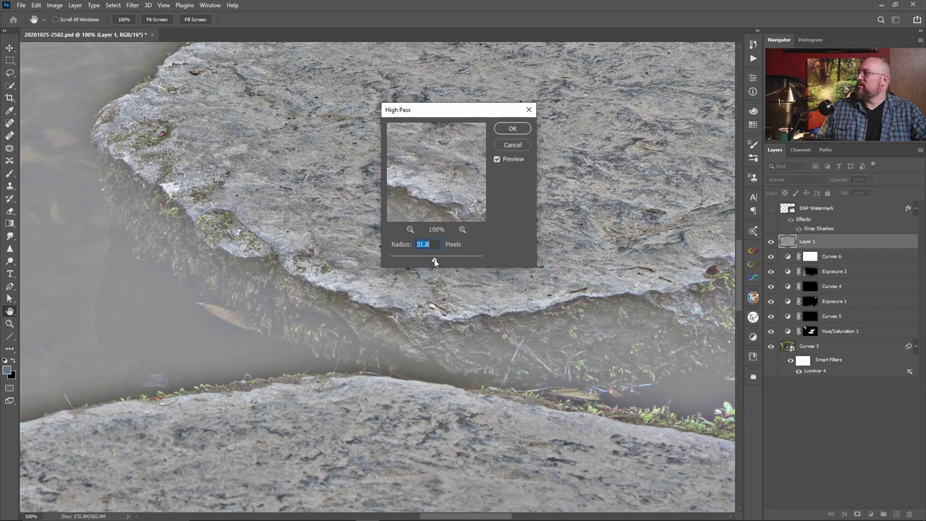
{"action": "left_click_drag", "start_coordinate": [435, 262], "coordinate": [428, 260]}
{"action": "left_click", "coordinate": [411, 259]}
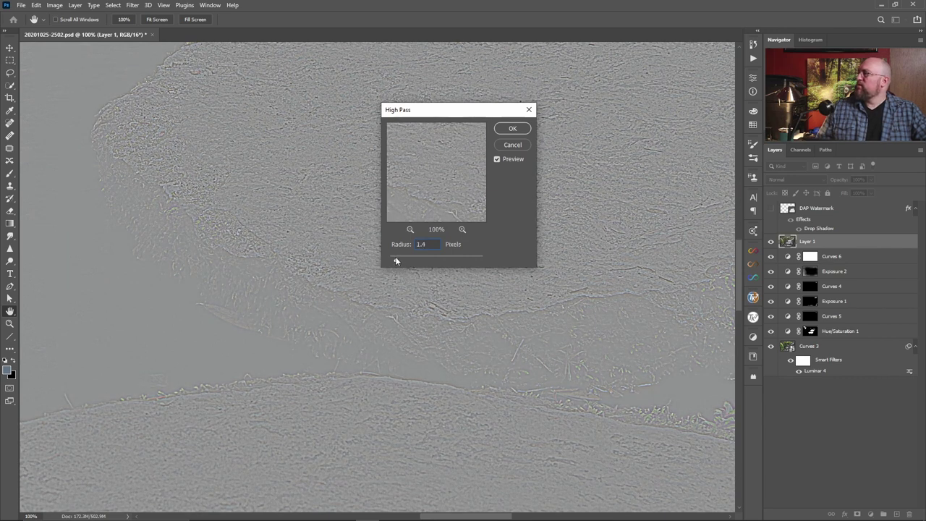
{"action": "left_click", "coordinate": [395, 257]}
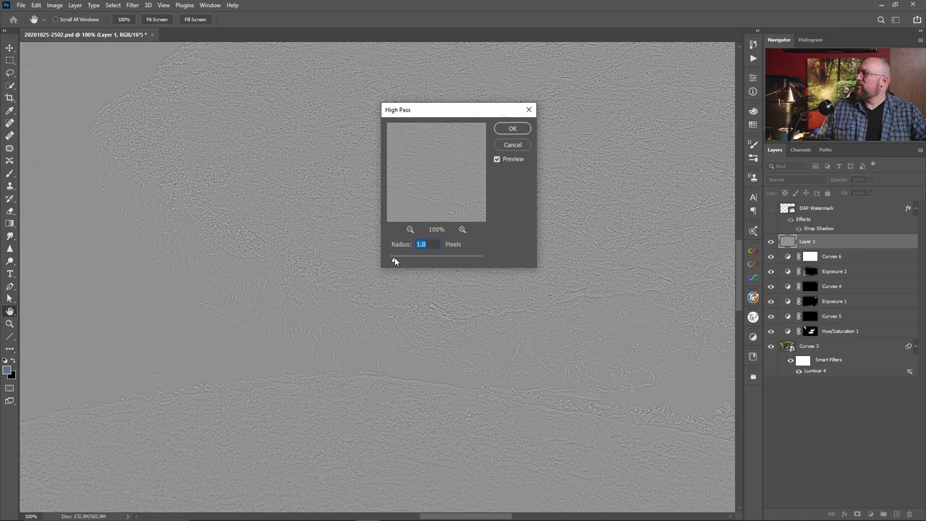
{"action": "left_click_drag", "start_coordinate": [395, 259], "coordinate": [400, 259]}
{"action": "left_click", "coordinate": [518, 129]}
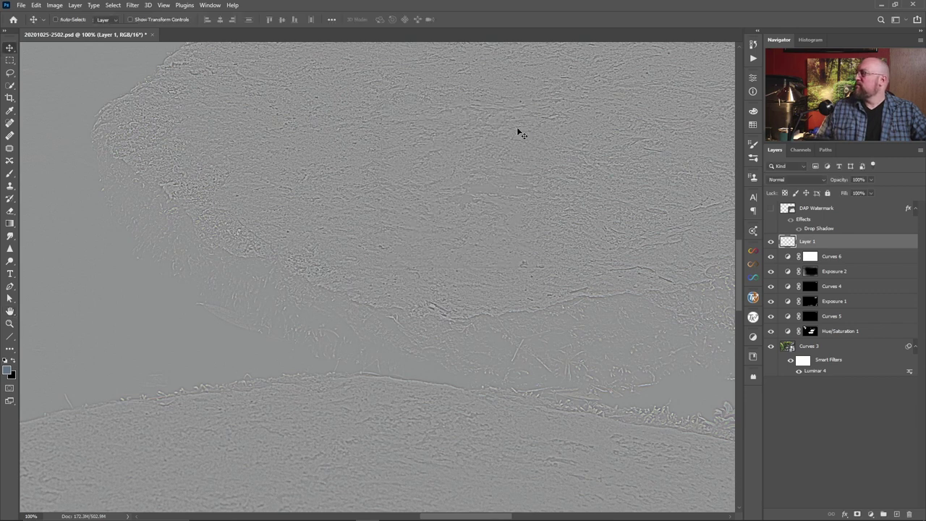
Set Layer 1 to Hard Light blending and check the sharpening at 200%, then 100%
{"action": "left_click", "coordinate": [822, 179]}
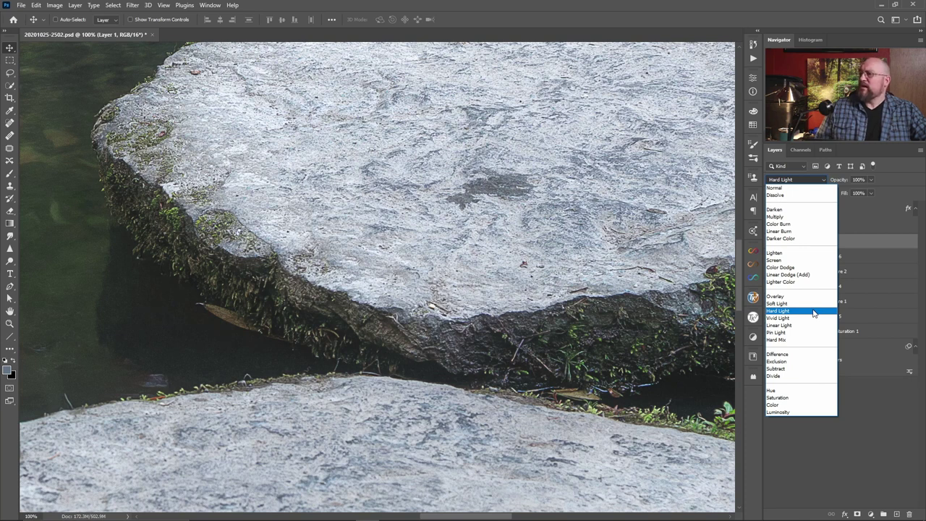
{"action": "left_click", "coordinate": [814, 313]}
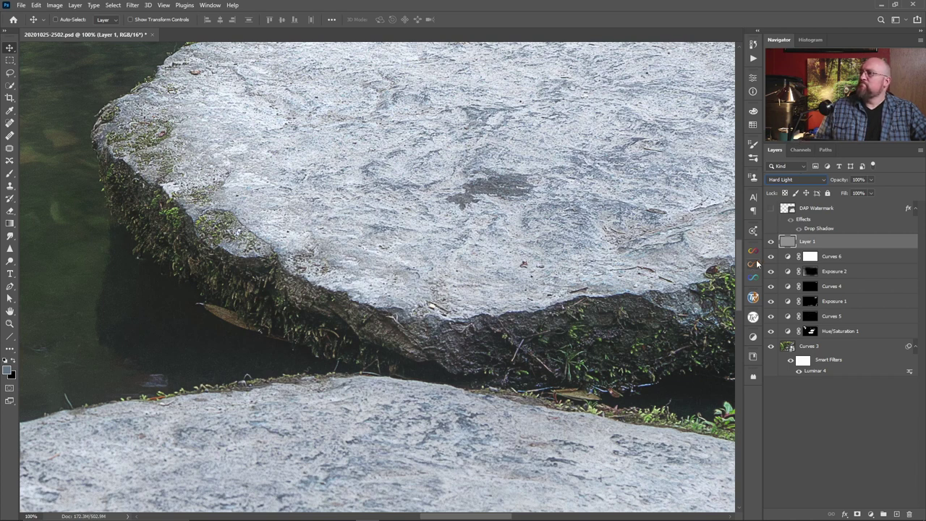
{"action": "key", "text": "ctrl+plus"}
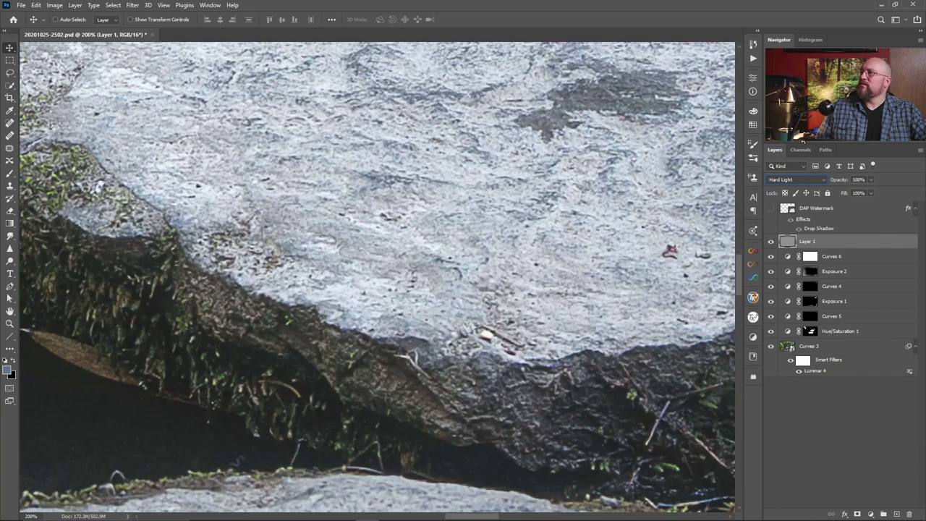
{"action": "key", "text": "ctrl+minus"}
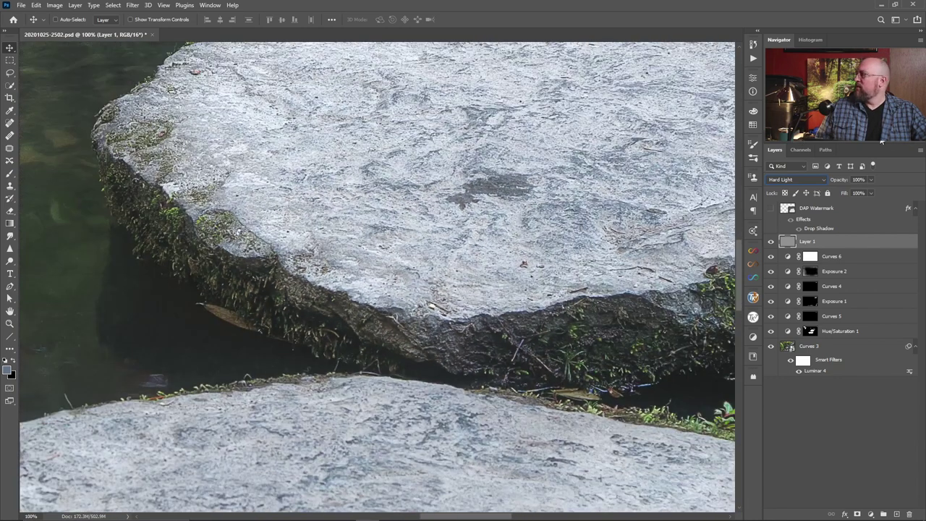
{"action": "left_click", "coordinate": [770, 243]}
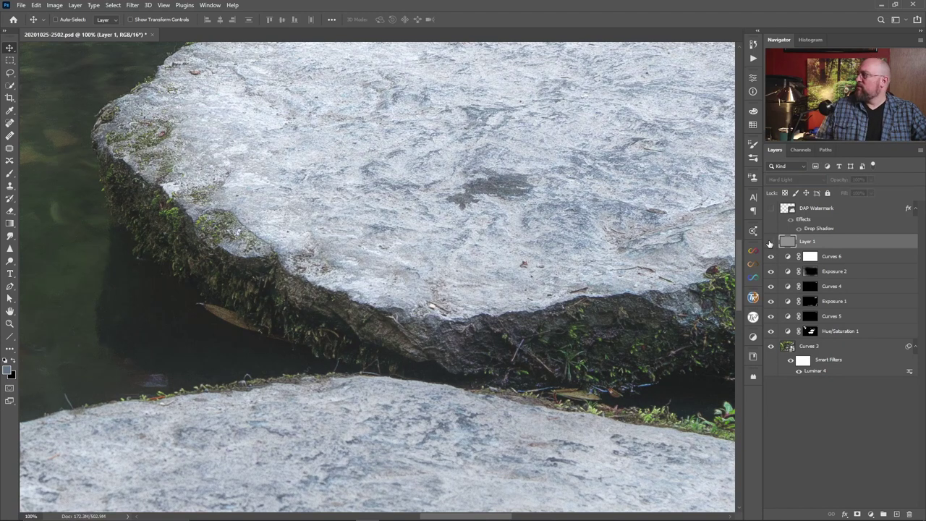
{"action": "left_click", "coordinate": [770, 244]}
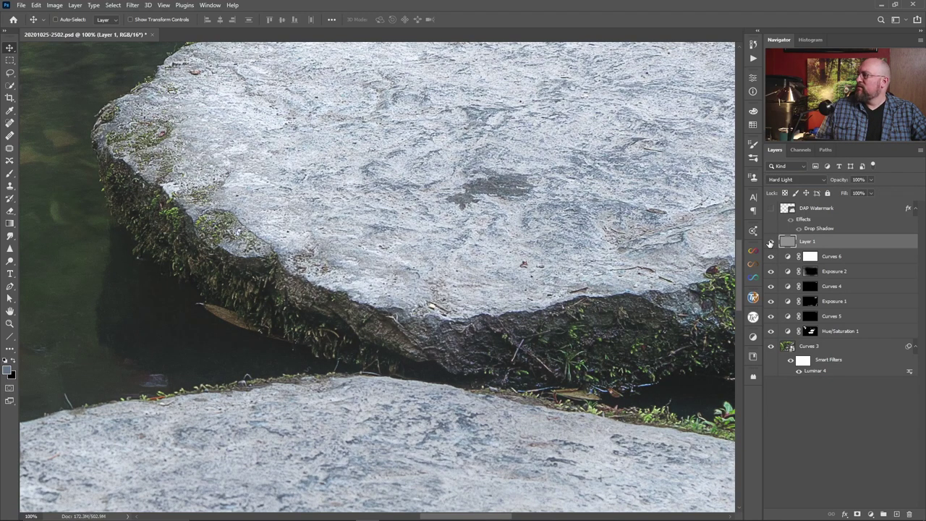
{"action": "left_click", "coordinate": [770, 244]}
{"action": "left_click", "coordinate": [770, 243]}
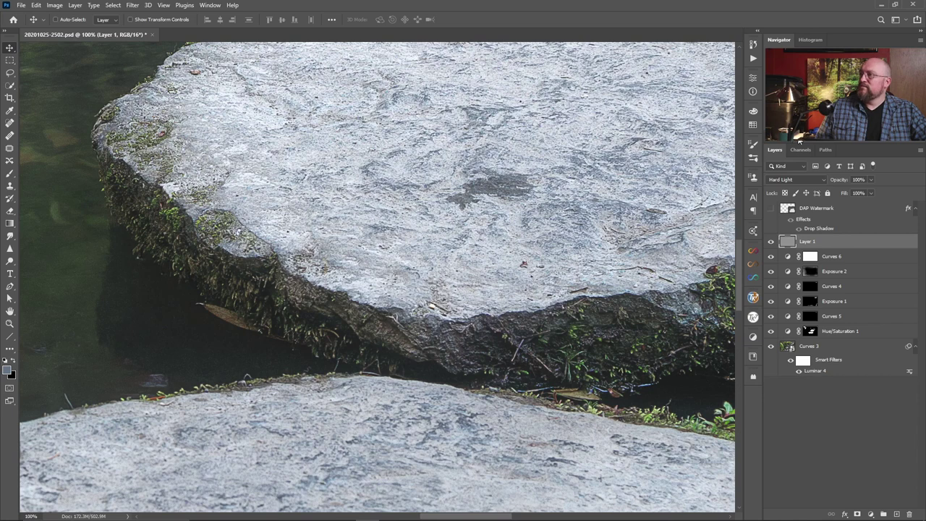
{"action": "key", "text": "ctrl+0"}
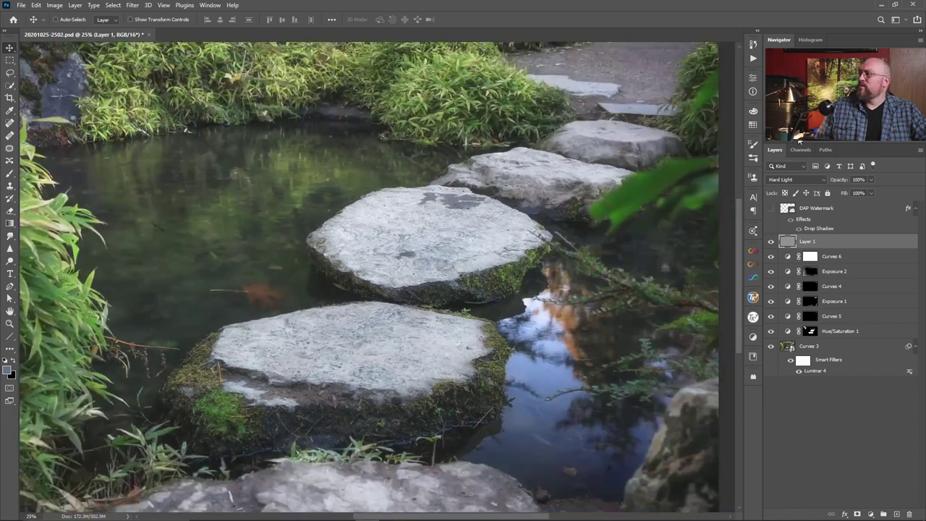
{"action": "key", "text": "ctrl+minus"}
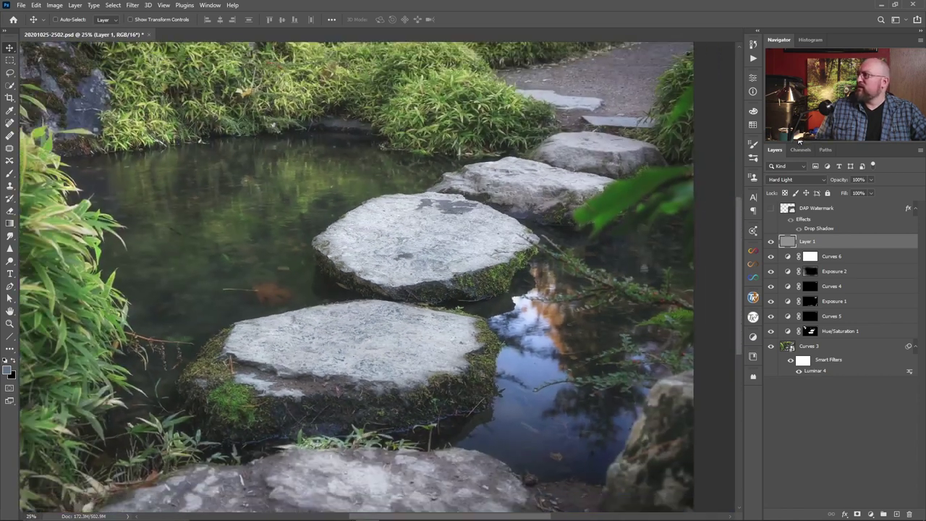
{"action": "left_click", "coordinate": [770, 243]}
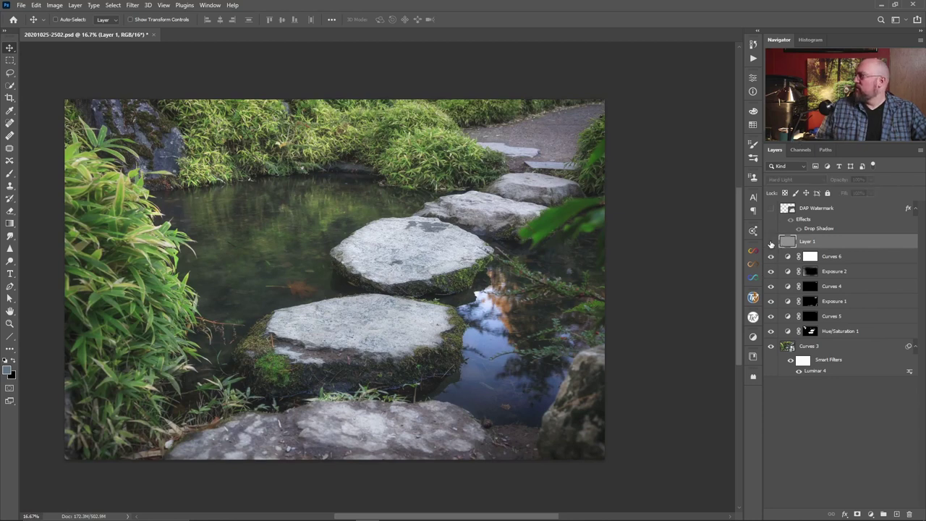
{"action": "left_click", "coordinate": [770, 243]}
{"action": "left_click", "coordinate": [770, 243]}
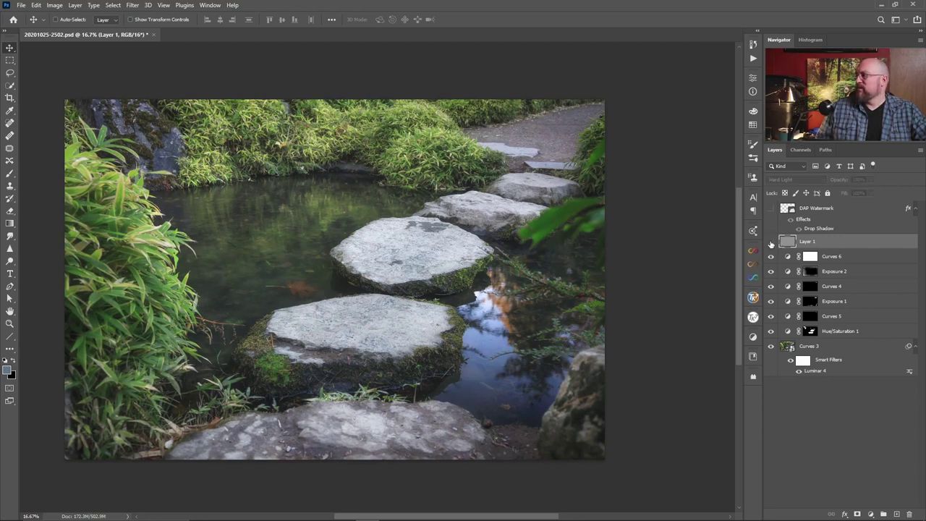
{"action": "left_click", "coordinate": [771, 243]}
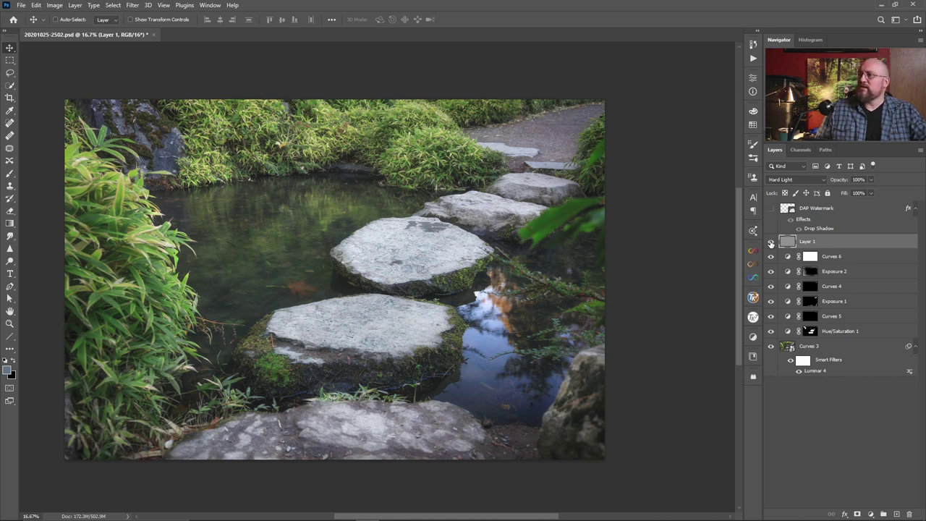
Add a new layer above Curves 6 and paint black between the stones with an enlarged brush
{"action": "left_click", "coordinate": [883, 260]}
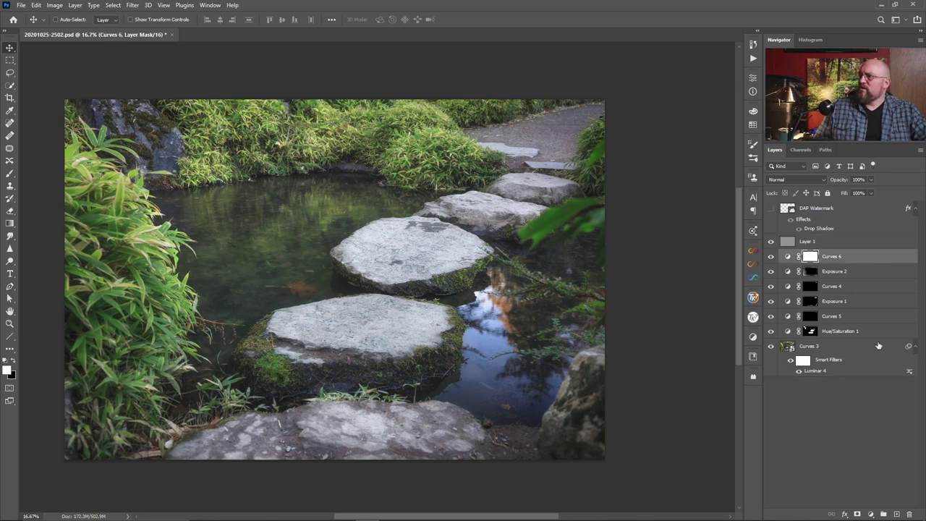
{"action": "left_click", "coordinate": [897, 514]}
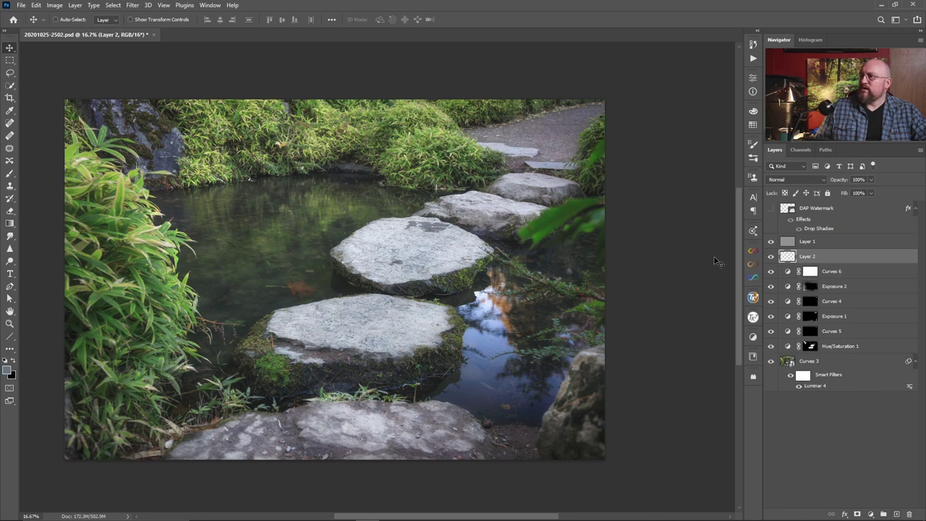
{"action": "left_click", "coordinate": [10, 174]}
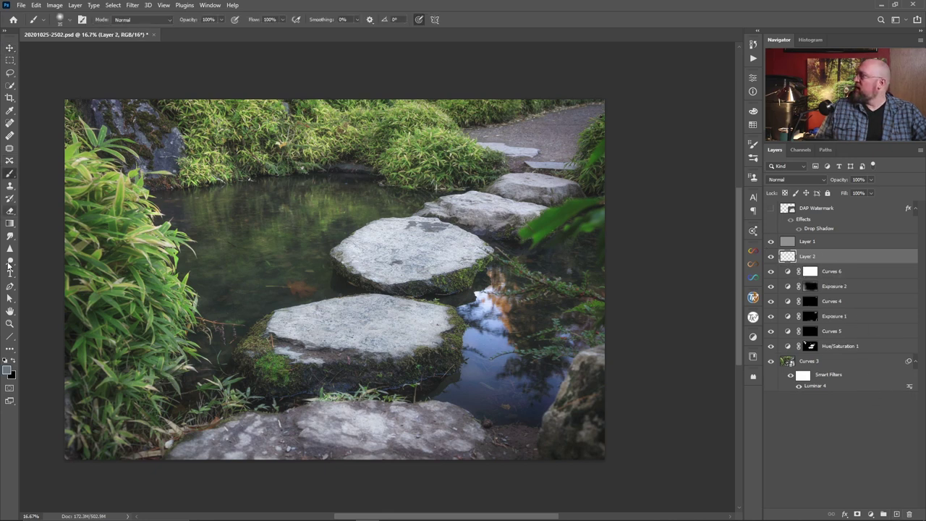
{"action": "left_click", "coordinate": [4, 359]}
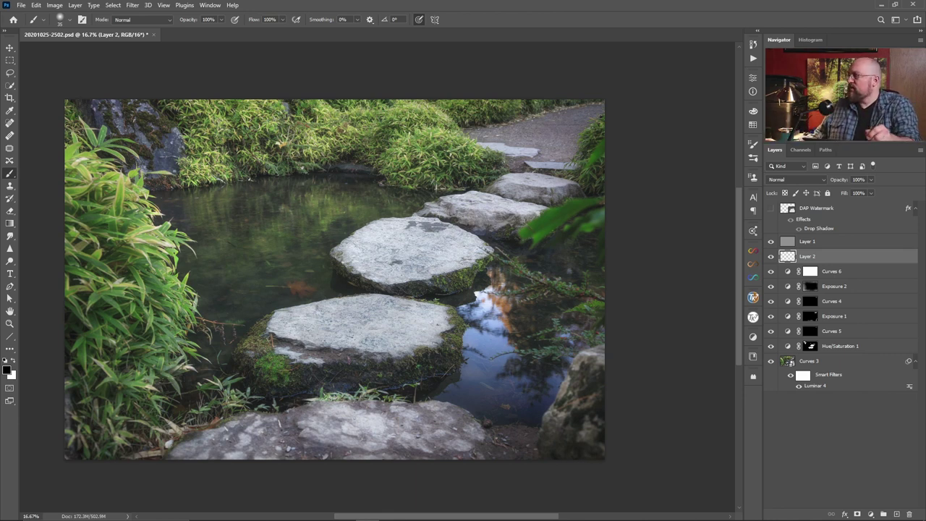
{"action": "mouse_move", "coordinate": [429, 289]}
{"action": "left_mouse_down"}
{"action": "mouse_move", "coordinate": [503, 265]}
{"action": "mouse_move", "coordinate": [435, 290]}
{"action": "mouse_move", "coordinate": [476, 277]}
{"action": "mouse_move", "coordinate": [454, 291]}
{"action": "mouse_move", "coordinate": [476, 287]}
{"action": "mouse_move", "coordinate": [441, 293]}
{"action": "mouse_move", "coordinate": [449, 274]}
{"action": "mouse_move", "coordinate": [484, 250]}
{"action": "mouse_move", "coordinate": [419, 276]}
{"action": "mouse_move", "coordinate": [475, 256]}
{"action": "mouse_move", "coordinate": [445, 297]}
{"action": "mouse_move", "coordinate": [462, 299]}
{"action": "mouse_move", "coordinate": [482, 270]}
{"action": "mouse_move", "coordinate": [468, 267]}
{"action": "mouse_move", "coordinate": [410, 292]}
{"action": "mouse_move", "coordinate": [446, 286]}
{"action": "left_mouse_up"}
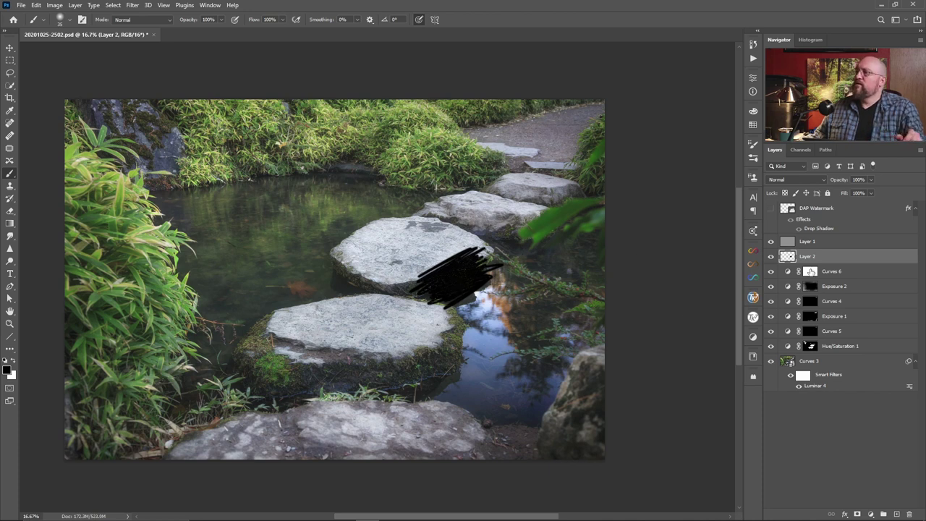
{"action": "key", "text": "bracketright"}
{"action": "key", "text": "bracketright"}
{"action": "key", "text": "bracketright"}
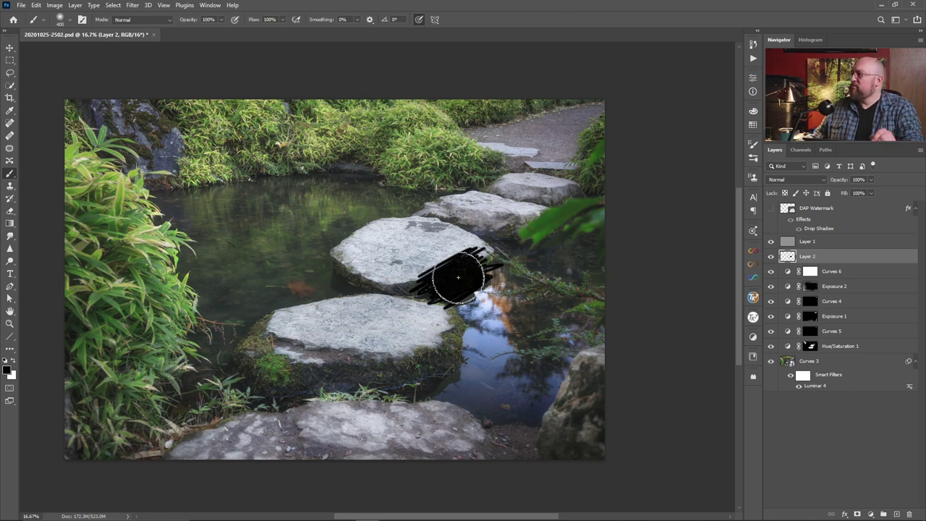
{"action": "mouse_move", "coordinate": [455, 268]}
{"action": "left_mouse_down"}
{"action": "mouse_move", "coordinate": [480, 254]}
{"action": "mouse_move", "coordinate": [447, 285]}
{"action": "mouse_move", "coordinate": [467, 299]}
{"action": "left_mouse_up"}
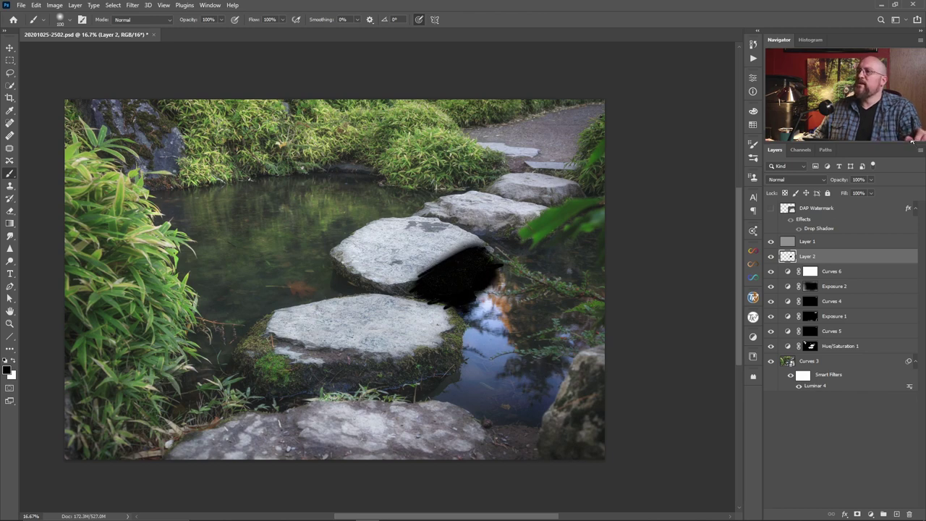
Zoom to 100% on the black patch and toggle Layer 2 and Layer 1 visibility to compare
{"action": "key", "text": "ctrl+equal"}
{"action": "key", "text": "ctrl+equal"}
{"action": "key", "text": "ctrl+equal"}
{"action": "key", "text": "ctrl+equal"}
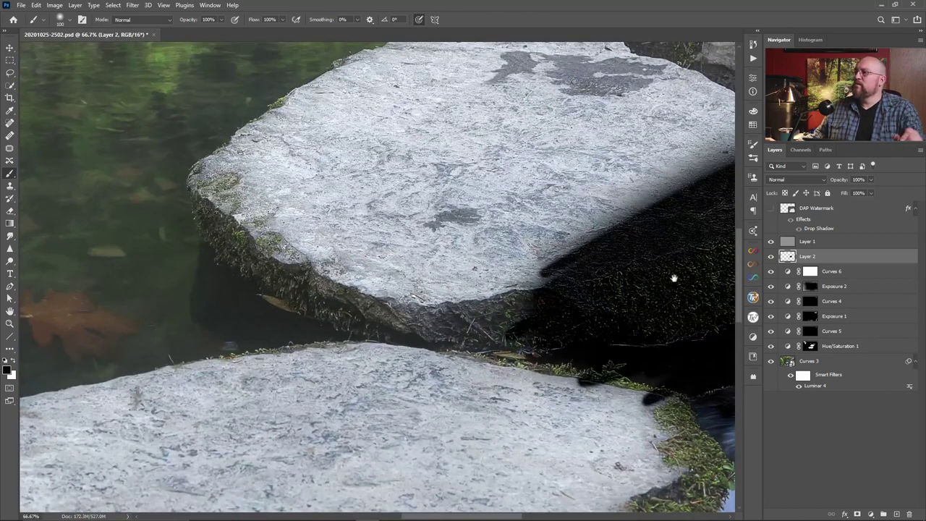
{"action": "left_click_drag", "start_coordinate": [631, 295], "coordinate": [463, 296]}
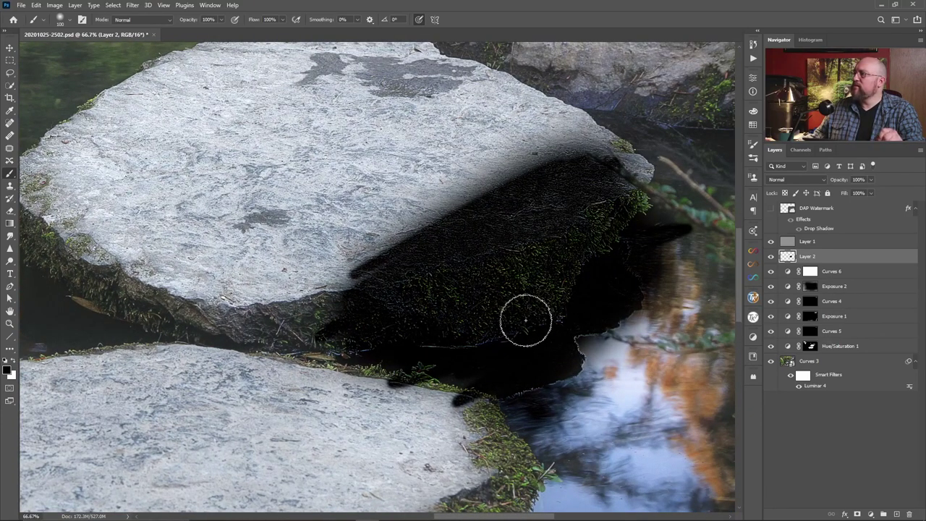
{"action": "key", "text": "ctrl+plus"}
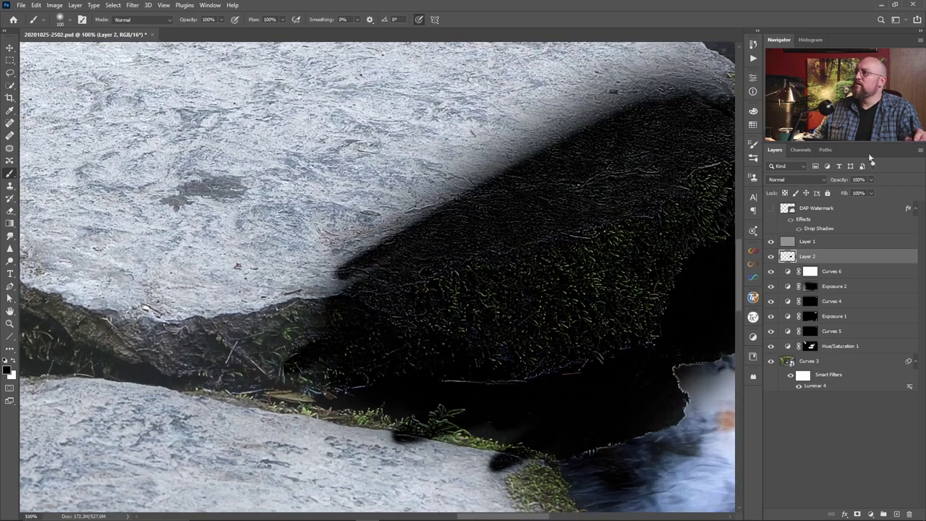
{"action": "left_click_drag", "start_coordinate": [620, 292], "coordinate": [500, 275]}
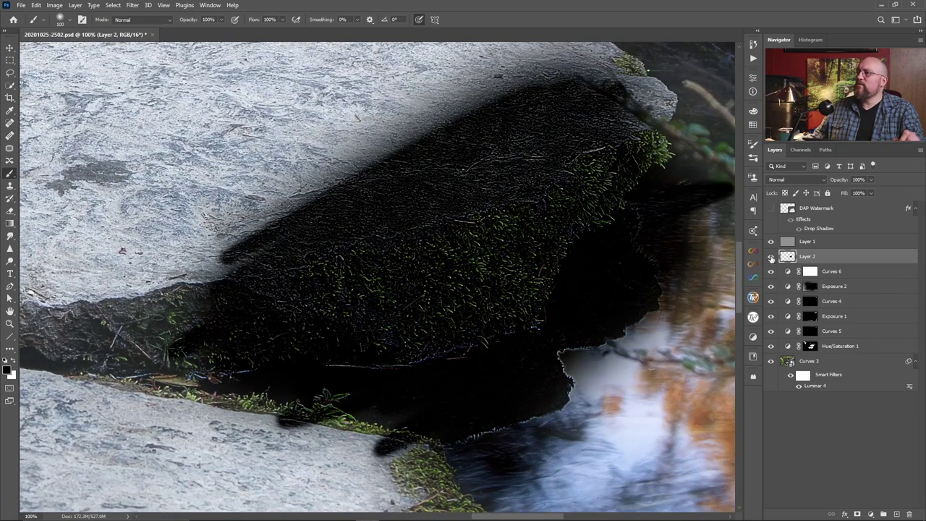
{"action": "left_click", "coordinate": [771, 258]}
{"action": "left_click", "coordinate": [771, 257]}
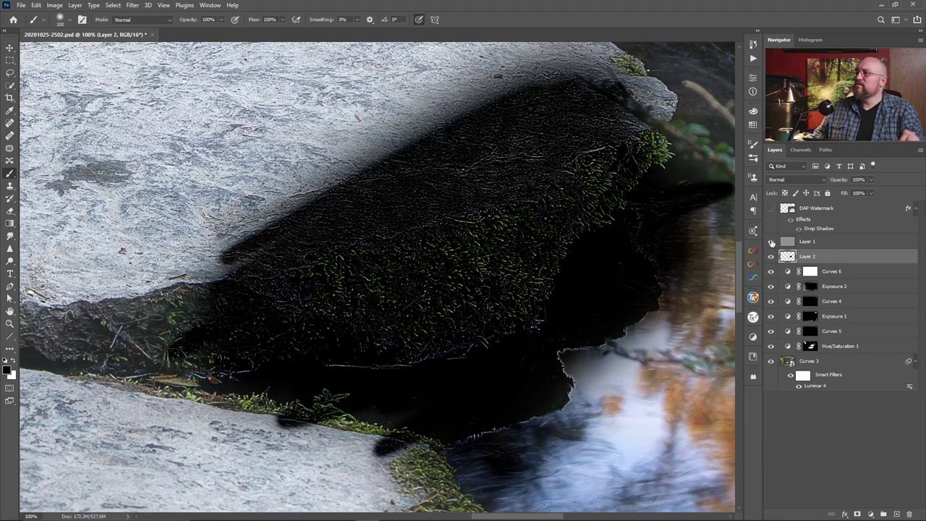
{"action": "left_click", "coordinate": [771, 242]}
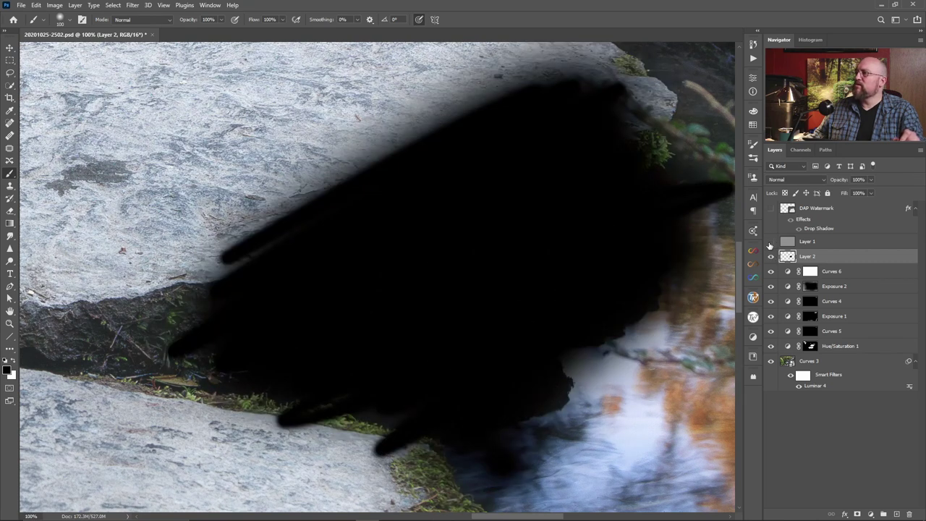
{"action": "left_click", "coordinate": [772, 243]}
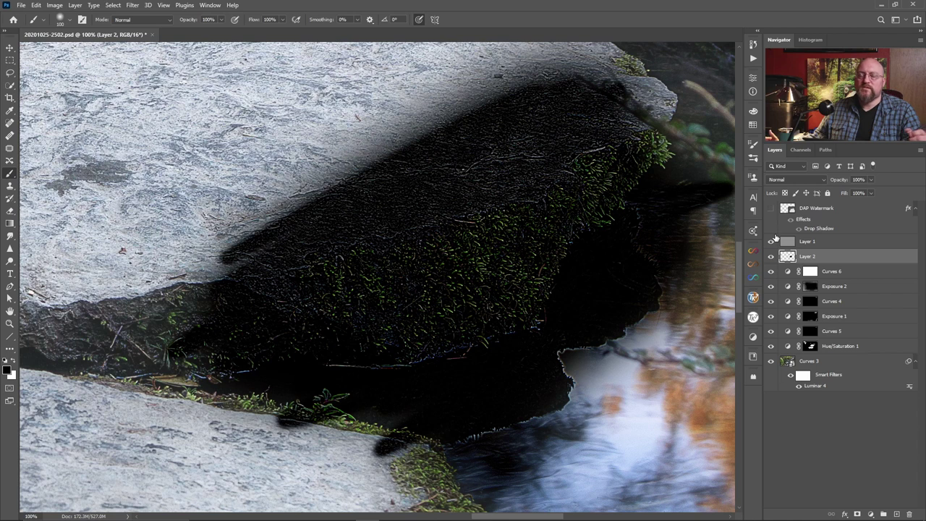
{"action": "left_click", "coordinate": [867, 247], "text": "shift"}
Delete Layer 1 and Layer 2, then select Curves 6 down through Curves 3
{"action": "left_click_drag", "start_coordinate": [857, 257], "coordinate": [909, 514]}
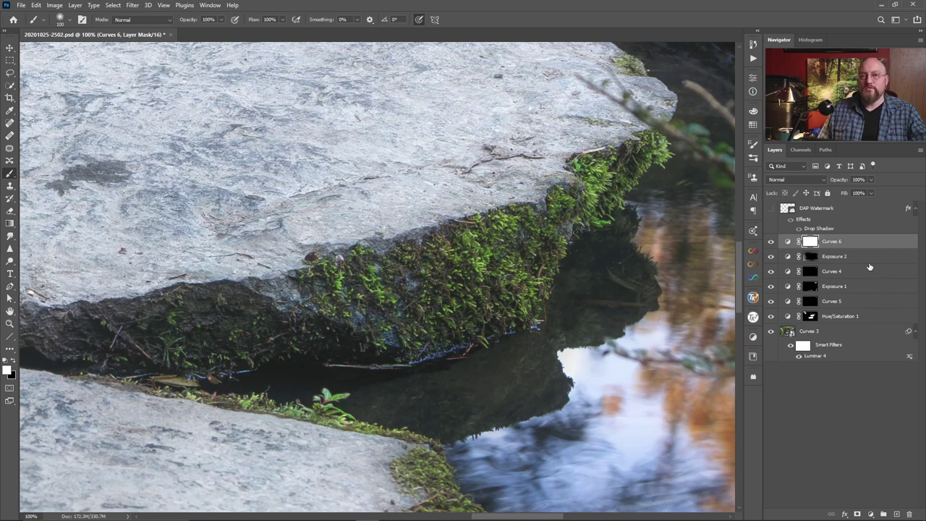
{"action": "left_click", "coordinate": [858, 325], "text": "shift"}
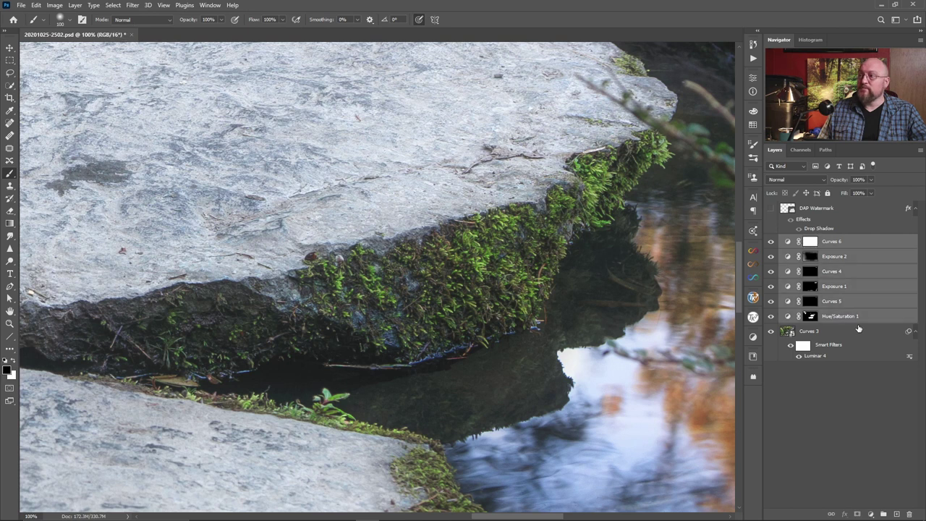
{"action": "right_click", "coordinate": [865, 256]}
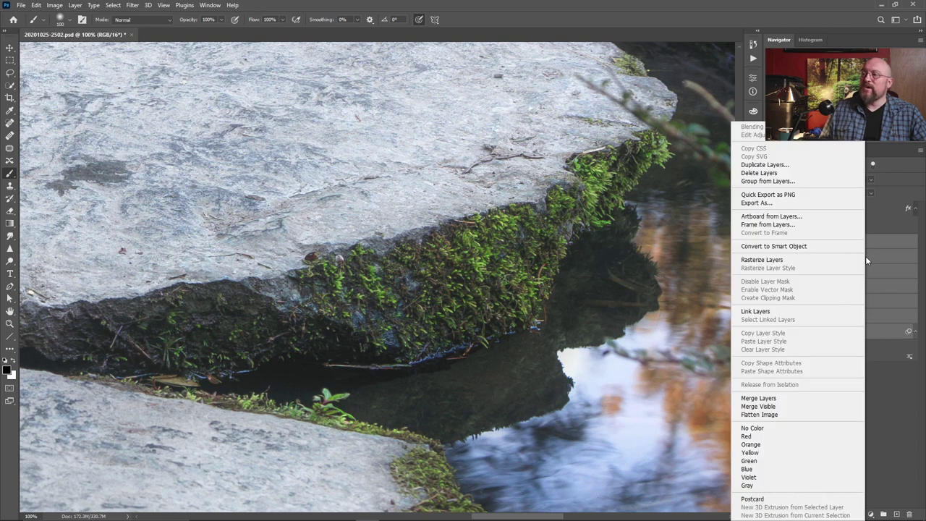
Convert the selected Curves 6 through Curves 3 layers into a single smart object
{"action": "left_click", "coordinate": [822, 246]}
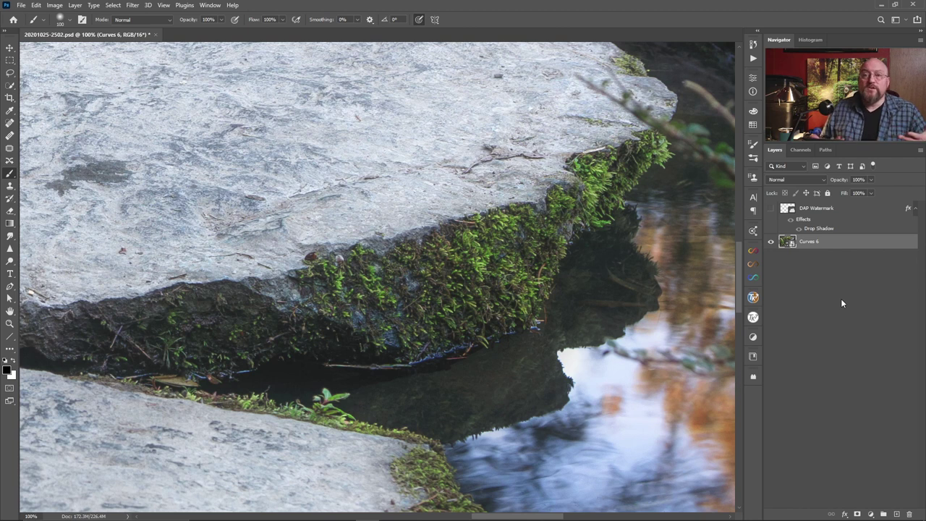
Rename the Curves 6 smart object layer to 'Smart Contents' and duplicate it
{"action": "double_click", "coordinate": [809, 241]}
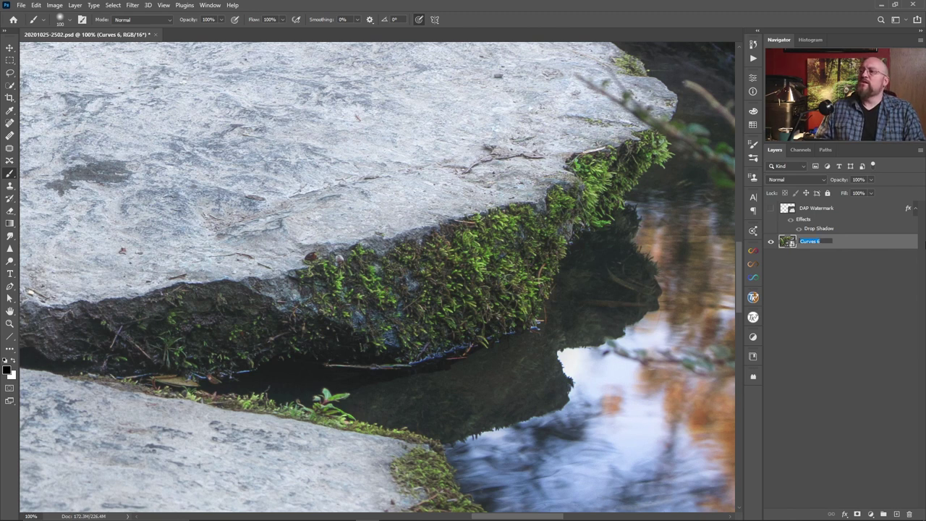
{"action": "type", "text": "Smart Contents"}
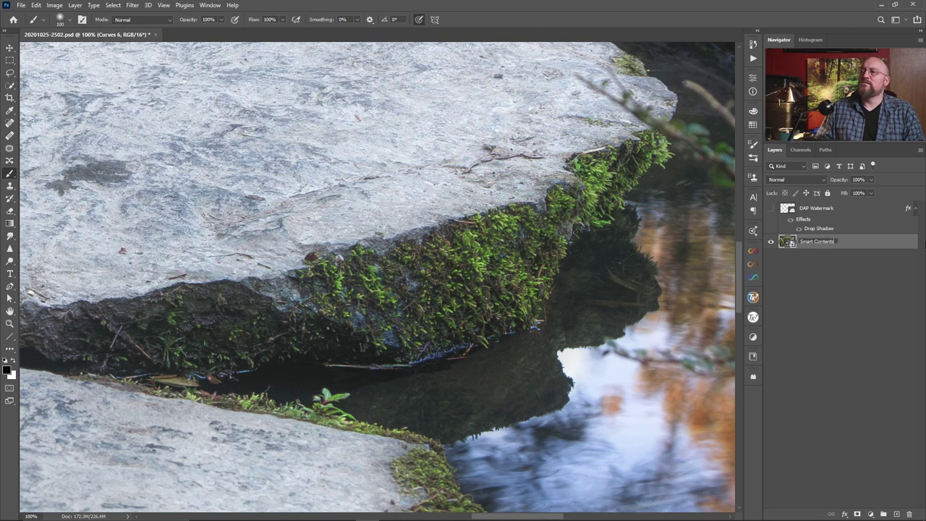
{"action": "key", "text": "Return"}
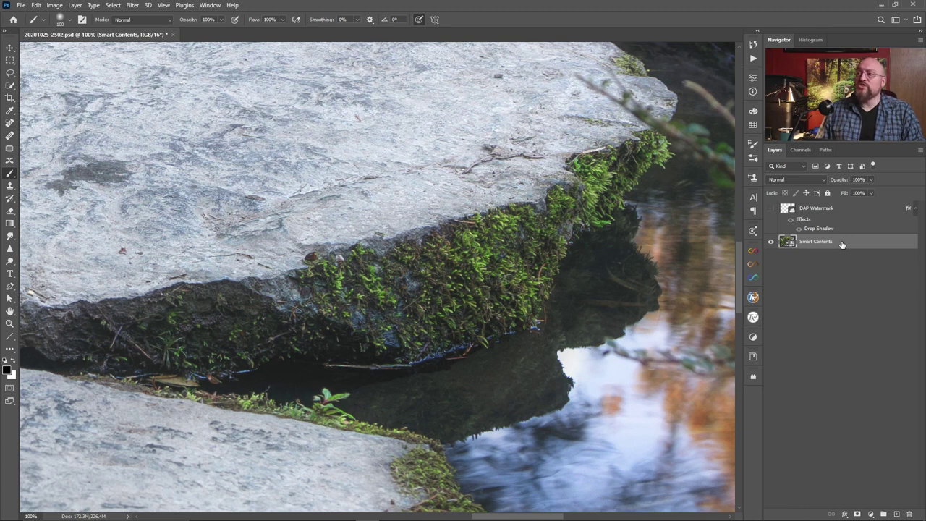
{"action": "key", "text": "ctrl+j"}
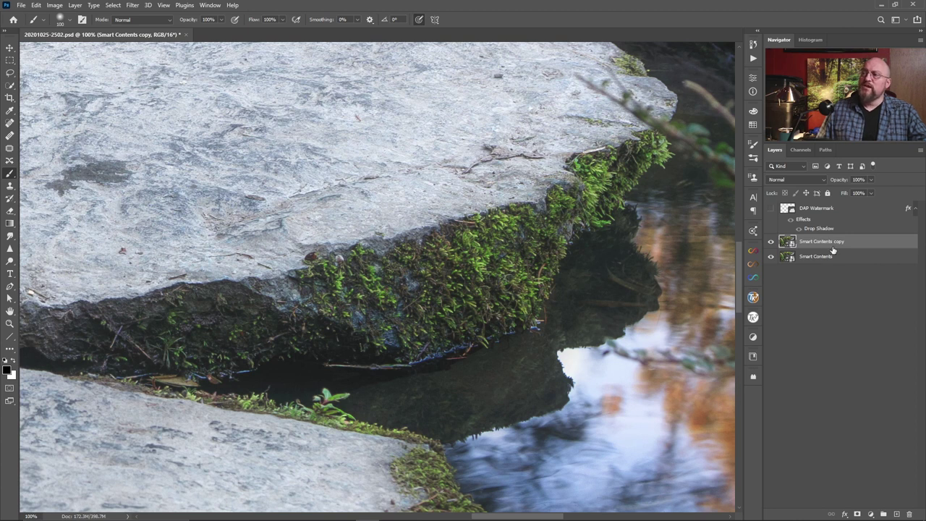
Rename the copied layer to 'Sharpening Filter'
{"action": "double_click", "coordinate": [836, 243]}
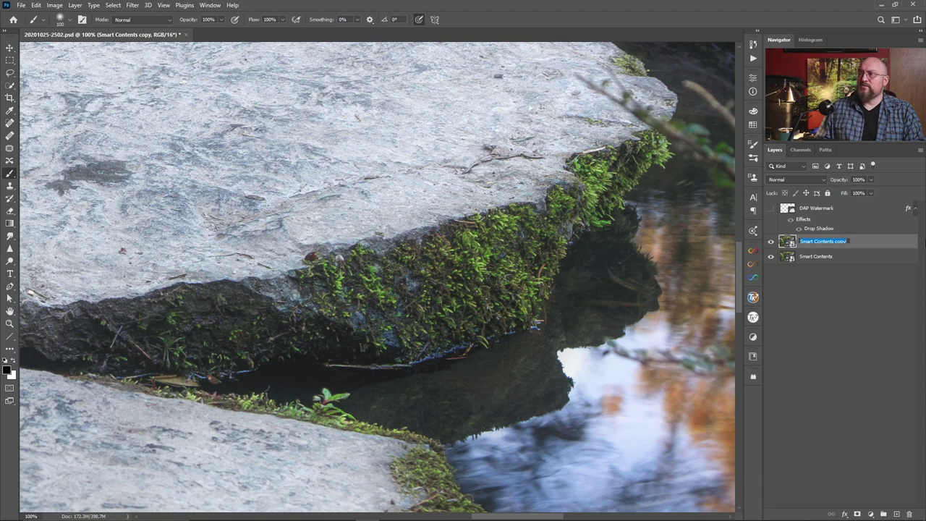
{"action": "type", "text": "Sharpening"}
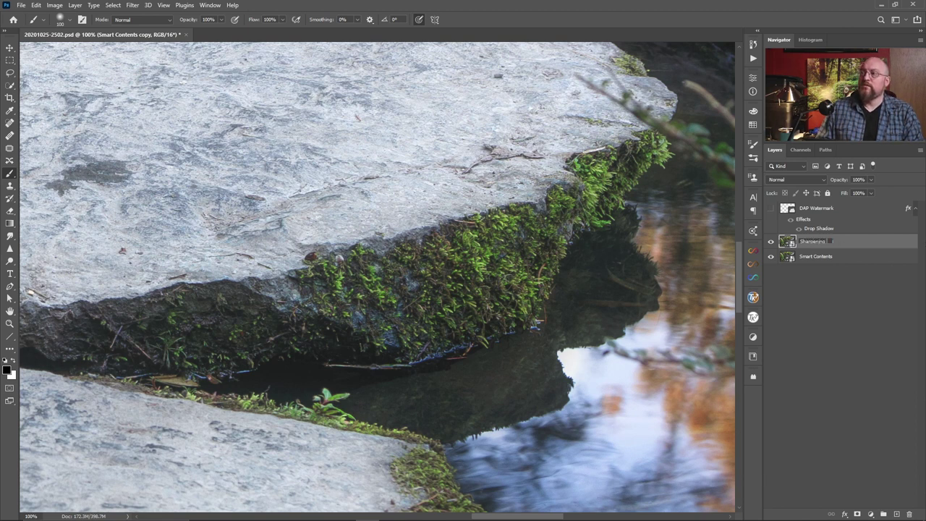
{"action": "type", "text": " Filter"}
{"action": "key", "text": "Return"}
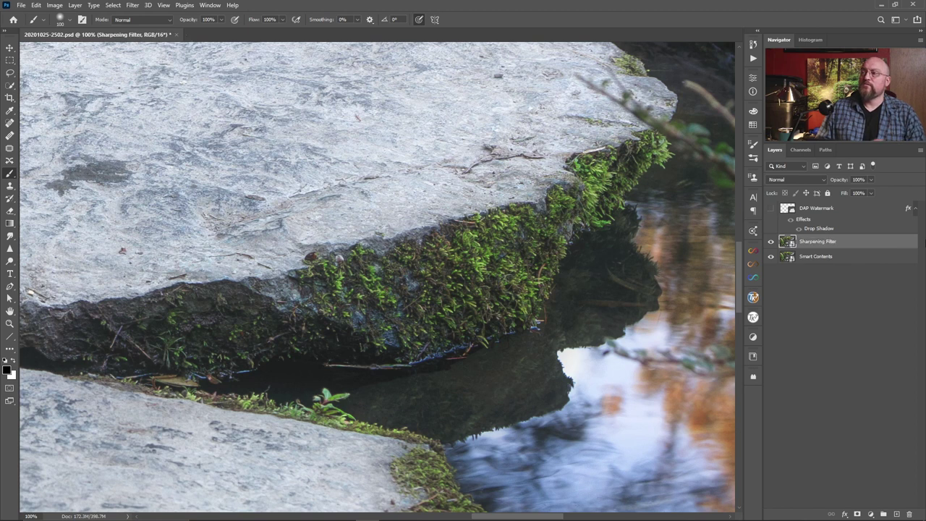
Open the Smart Contents object as Curves 6.psb and add a new empty layer
{"action": "left_click", "coordinate": [787, 257]}
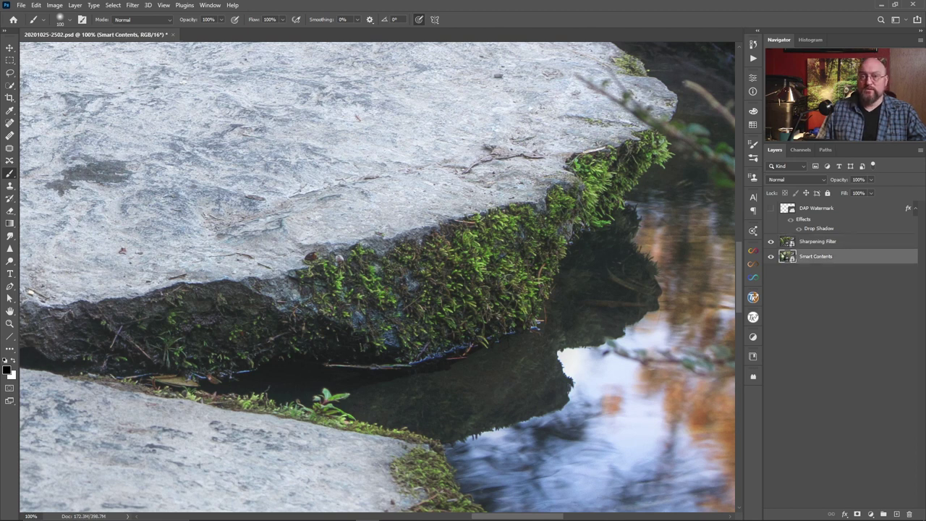
{"action": "double_click", "coordinate": [787, 258]}
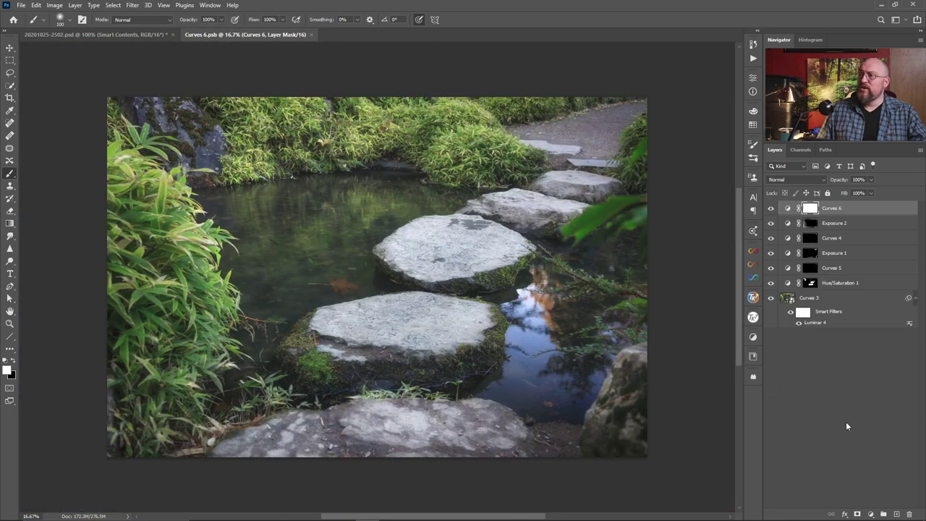
{"action": "left_click", "coordinate": [897, 515]}
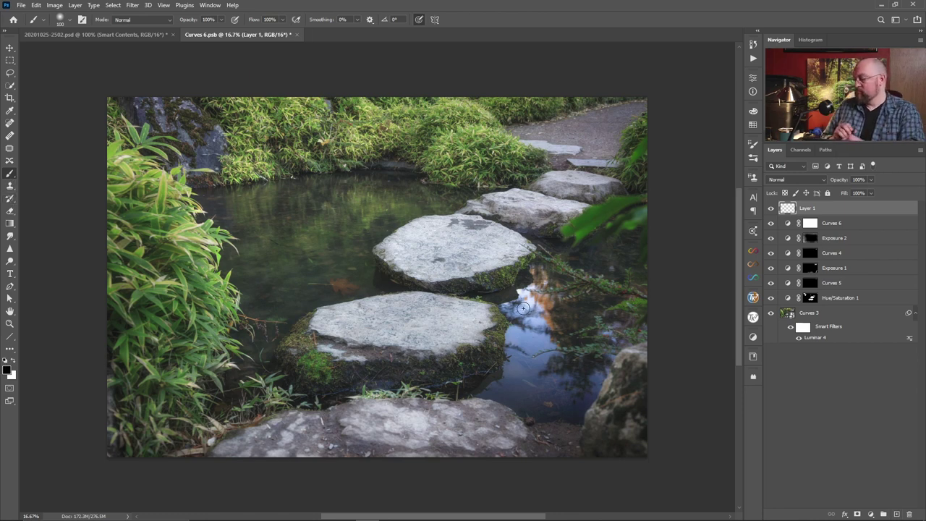
Paint a 400-pixel black blob over the water, then close and save Curves 6.psb
{"action": "key", "text": "bracketright"}
{"action": "key", "text": "bracketright"}
{"action": "key", "text": "bracketright"}
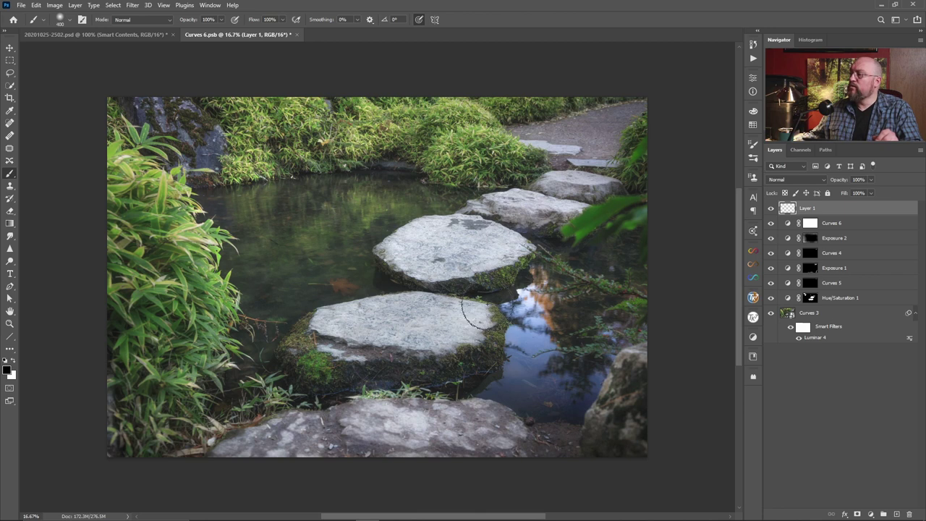
{"action": "mouse_move", "coordinate": [494, 288]}
{"action": "left_mouse_down"}
{"action": "mouse_move", "coordinate": [455, 316]}
{"action": "mouse_move", "coordinate": [450, 333]}
{"action": "mouse_move", "coordinate": [460, 346]}
{"action": "mouse_move", "coordinate": [543, 337]}
{"action": "mouse_move", "coordinate": [532, 382]}
{"action": "left_mouse_up"}
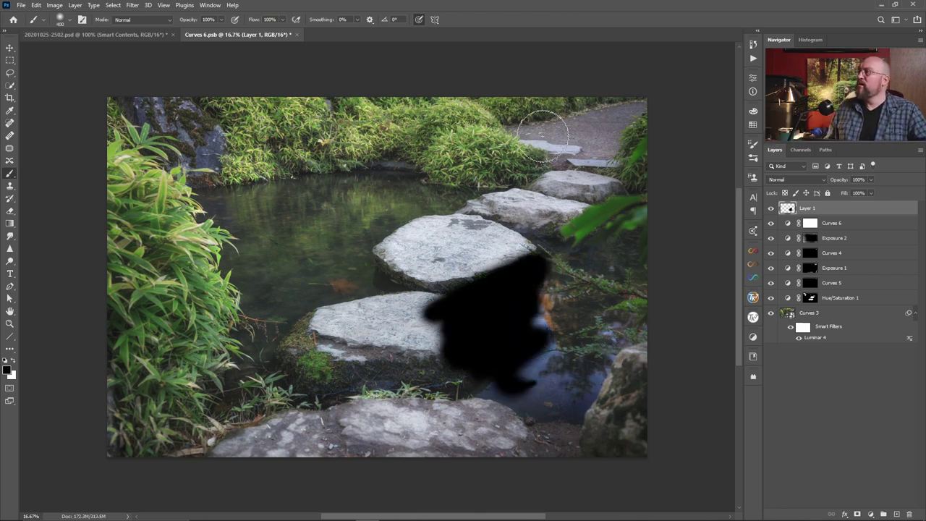
{"action": "left_click", "coordinate": [297, 35]}
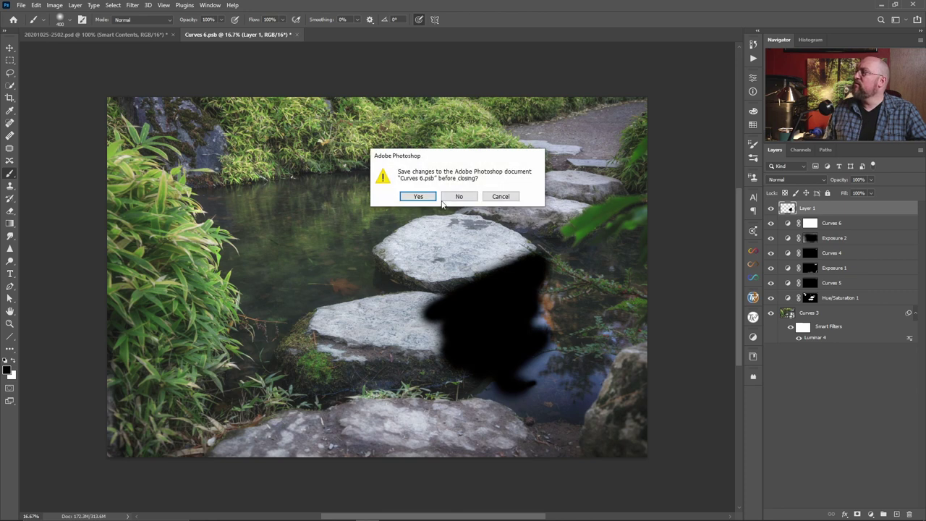
{"action": "left_click", "coordinate": [420, 198]}
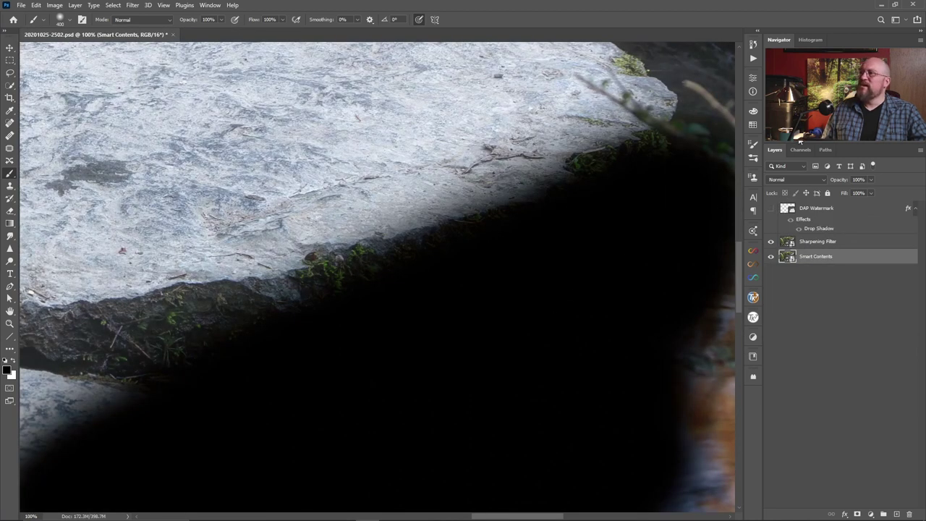
{"action": "key", "text": "ctrl+minus"}
{"action": "key", "text": "ctrl+minus"}
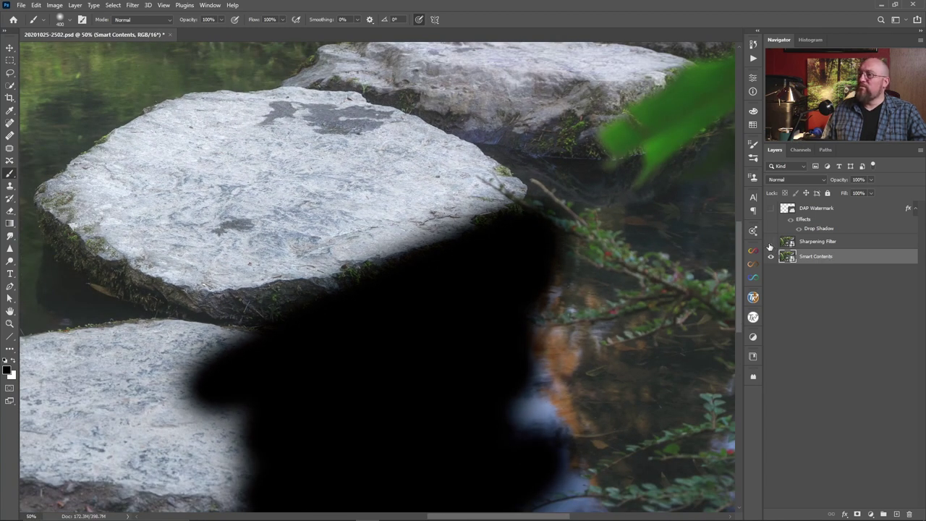
{"action": "left_click", "coordinate": [771, 244]}
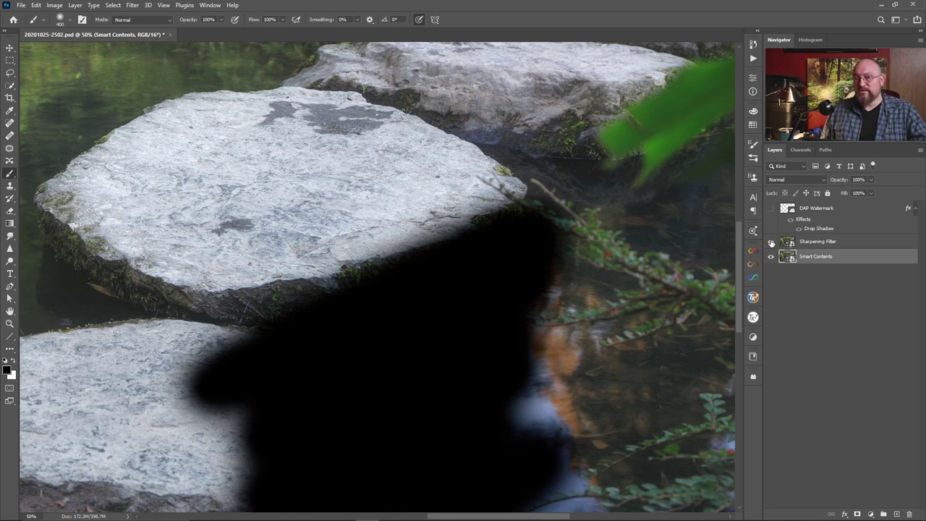
{"action": "left_click", "coordinate": [772, 242]}
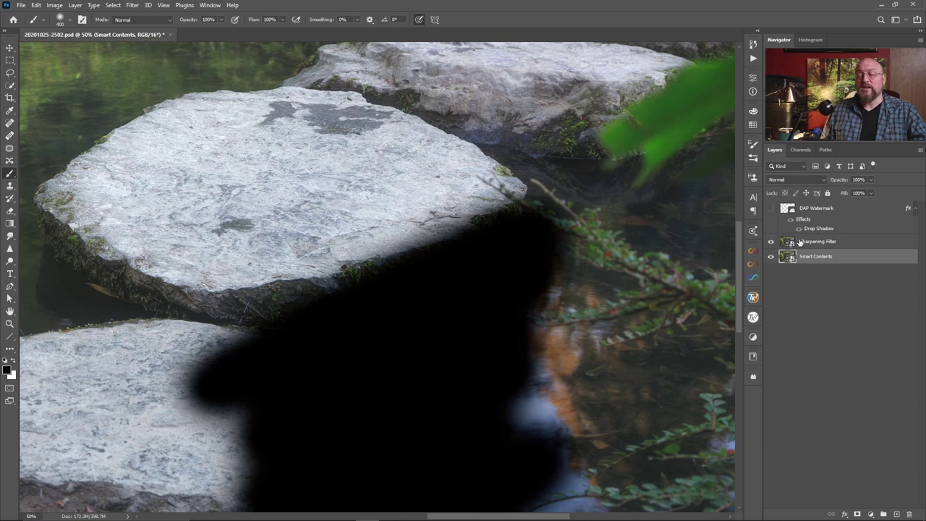
{"action": "right_click", "coordinate": [831, 258]}
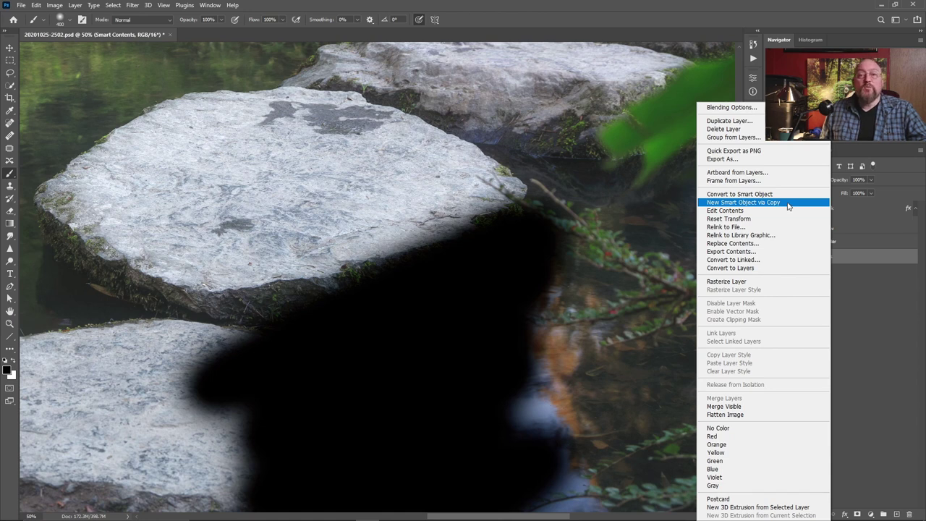
Apply a High Pass smart filter at a 2.0-pixel radius to the Sharpening Filter layer
{"action": "left_click", "coordinate": [843, 253]}
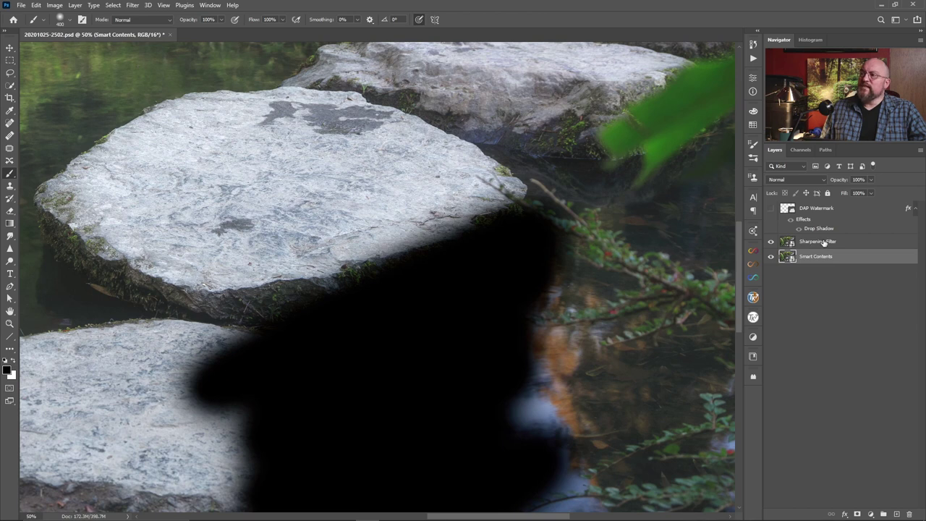
{"action": "left_click", "coordinate": [823, 244]}
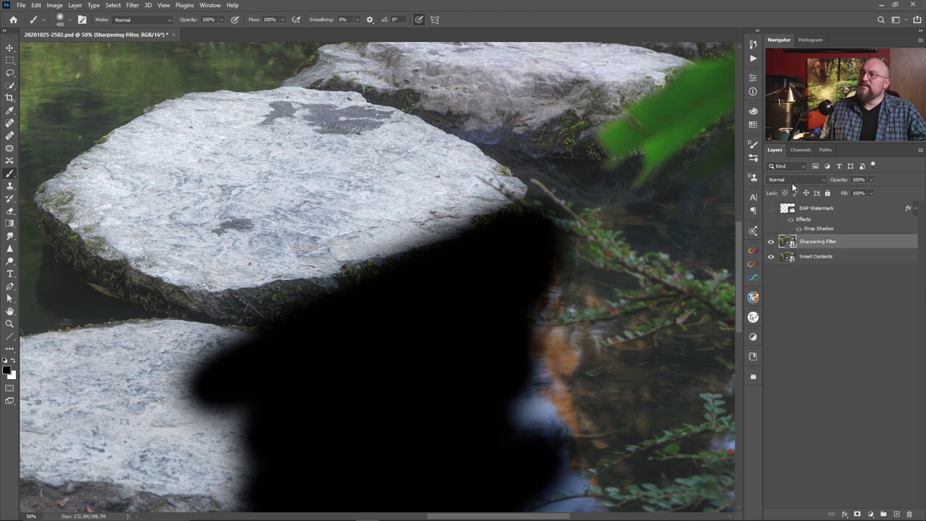
{"action": "left_click", "coordinate": [133, 6]}
{"action": "mouse_move", "coordinate": [190, 211]}
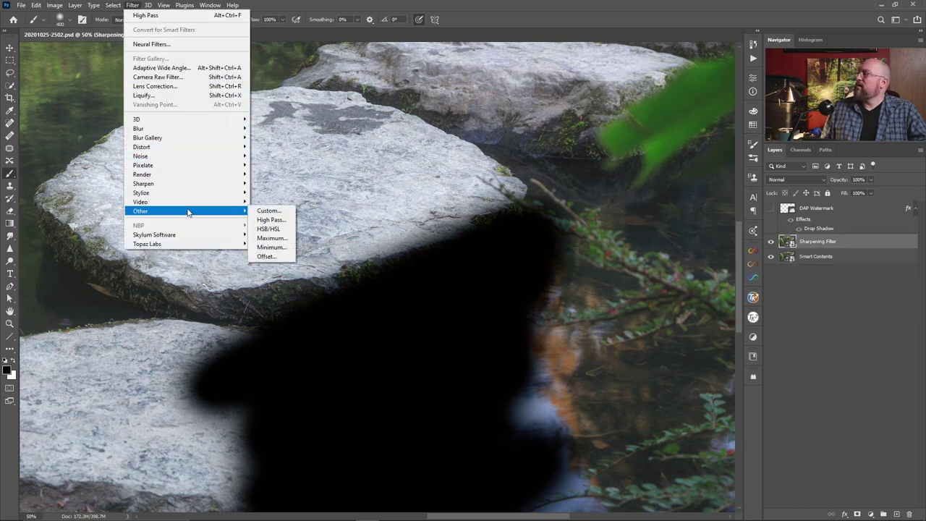
{"action": "left_click", "coordinate": [270, 219]}
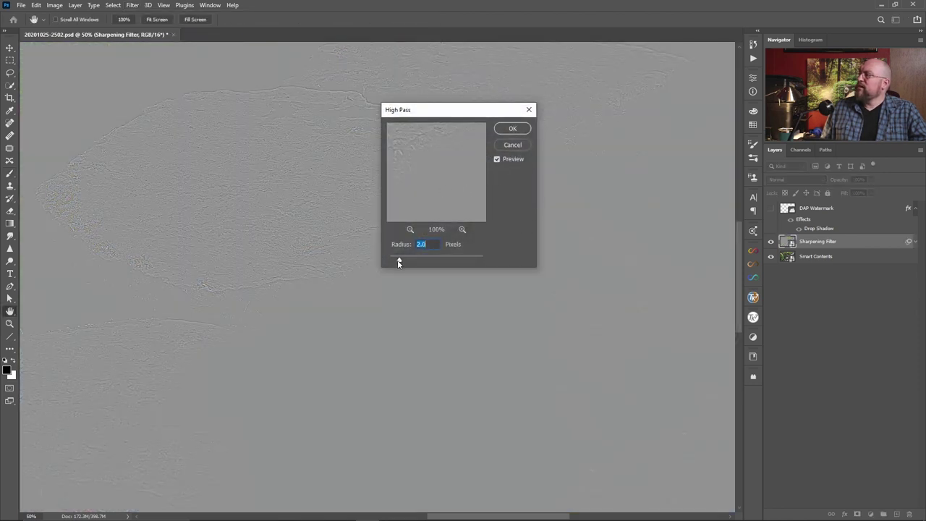
{"action": "left_click", "coordinate": [512, 129]}
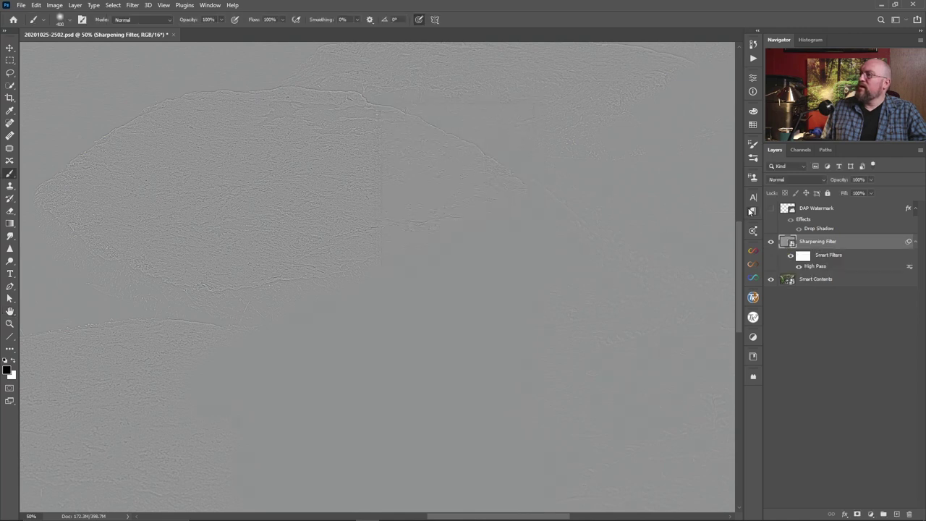
{"action": "left_click", "coordinate": [786, 180]}
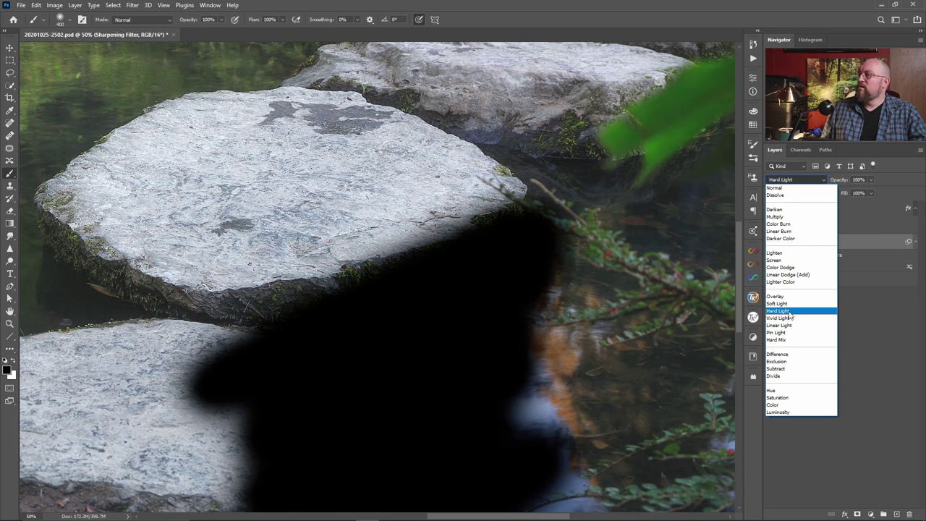
Set the Sharpening Filter layer to Hard Light and open the Smart Contents smart object
{"action": "left_click", "coordinate": [789, 310]}
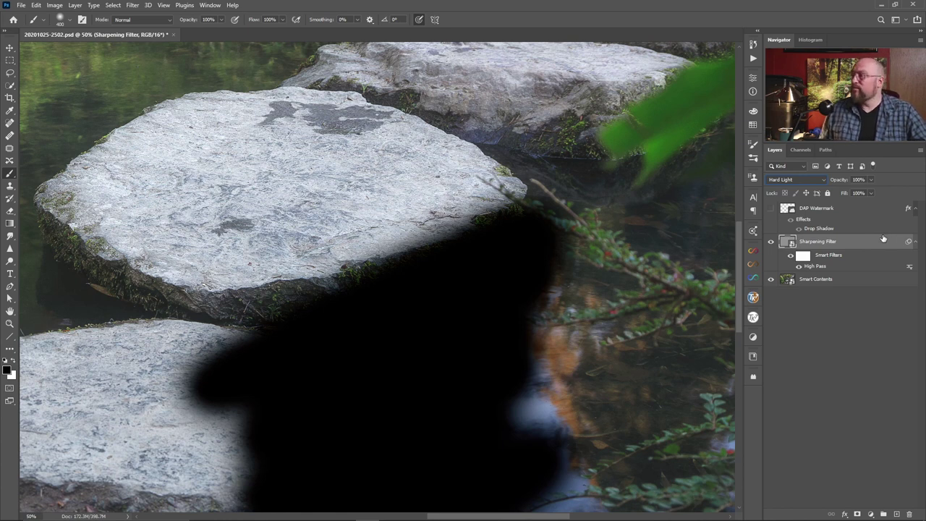
{"action": "left_click", "coordinate": [788, 283]}
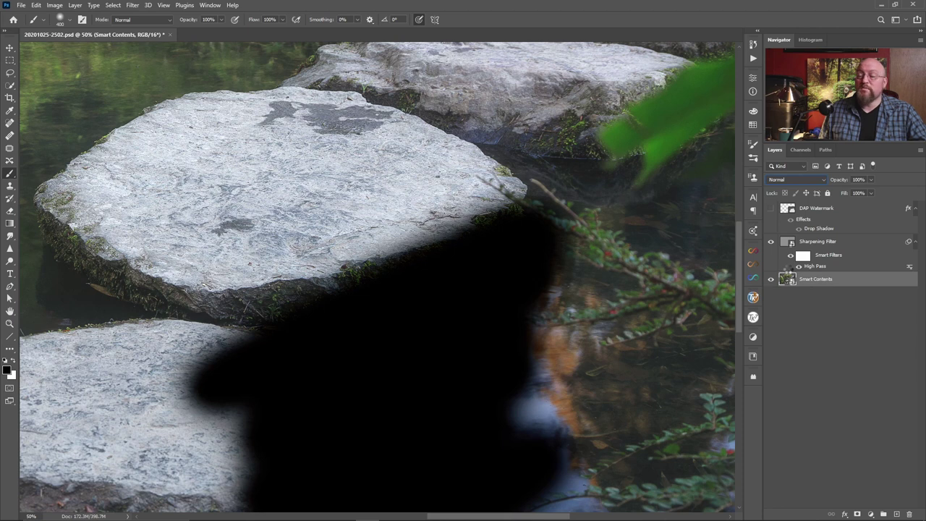
{"action": "double_click", "coordinate": [787, 279]}
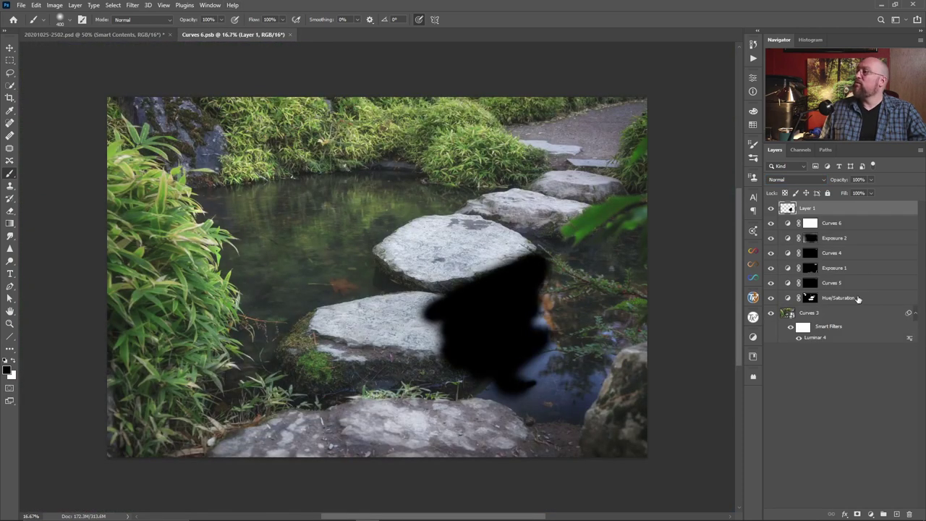
Delete the black test layer inside Curves 6.psb, save and close it, then add a new layer
{"action": "left_click_drag", "start_coordinate": [865, 210], "coordinate": [910, 514]}
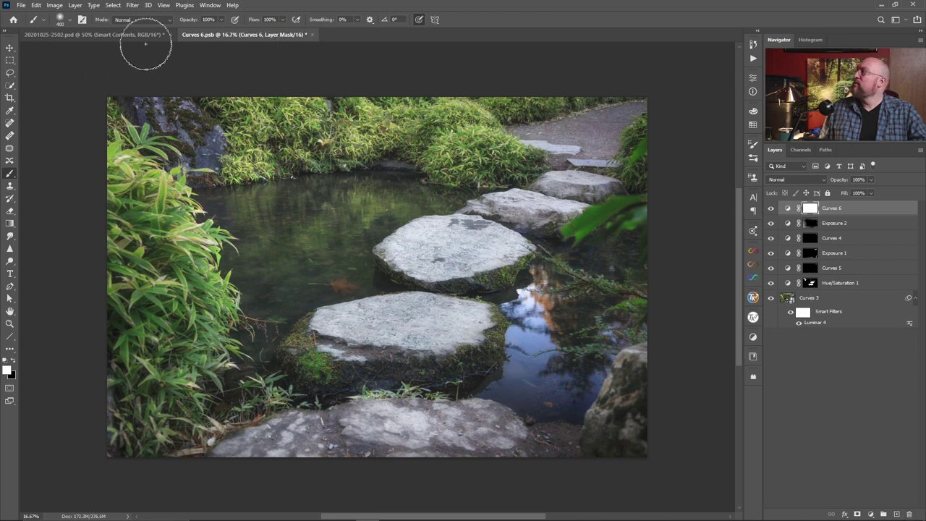
{"action": "left_click", "coordinate": [312, 34]}
{"action": "left_click", "coordinate": [416, 194]}
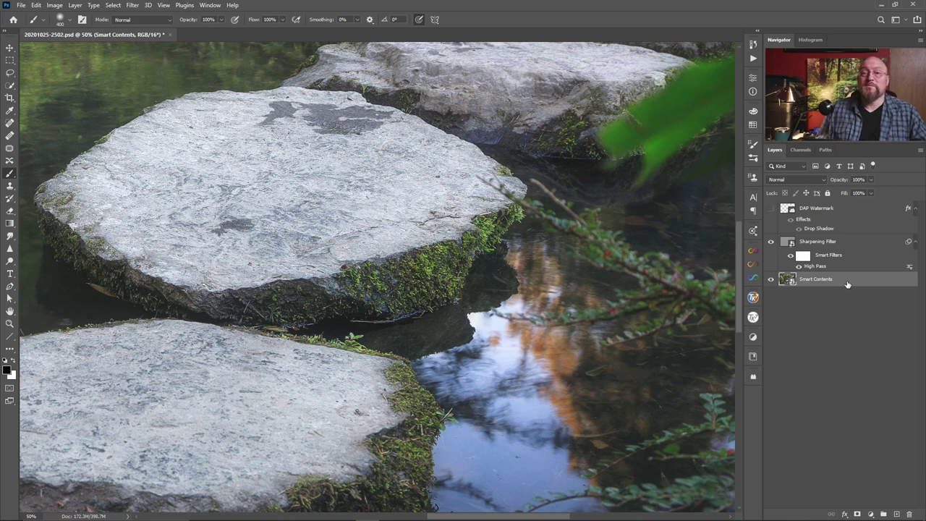
{"action": "left_click", "coordinate": [896, 515]}
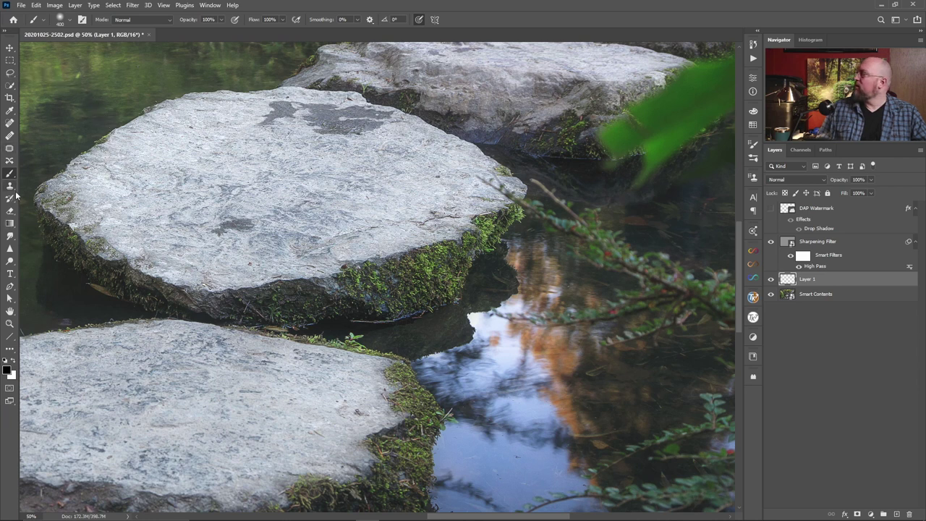
Paint a black stroke across the rock and water, then delete that test layer
{"action": "mouse_move", "coordinate": [290, 286]}
{"action": "left_mouse_down"}
{"action": "mouse_move", "coordinate": [436, 249]}
{"action": "mouse_move", "coordinate": [500, 269]}
{"action": "mouse_move", "coordinate": [419, 314]}
{"action": "mouse_move", "coordinate": [407, 348]}
{"action": "mouse_move", "coordinate": [286, 336]}
{"action": "mouse_move", "coordinate": [248, 293]}
{"action": "mouse_move", "coordinate": [421, 218]}
{"action": "mouse_move", "coordinate": [401, 165]}
{"action": "mouse_move", "coordinate": [485, 146]}
{"action": "mouse_move", "coordinate": [493, 158]}
{"action": "mouse_move", "coordinate": [290, 272]}
{"action": "mouse_move", "coordinate": [520, 328]}
{"action": "mouse_move", "coordinate": [666, 210]}
{"action": "mouse_move", "coordinate": [236, 261]}
{"action": "mouse_move", "coordinate": [405, 249]}
{"action": "mouse_move", "coordinate": [492, 137]}
{"action": "mouse_move", "coordinate": [207, 340]}
{"action": "mouse_move", "coordinate": [490, 289]}
{"action": "left_mouse_up"}
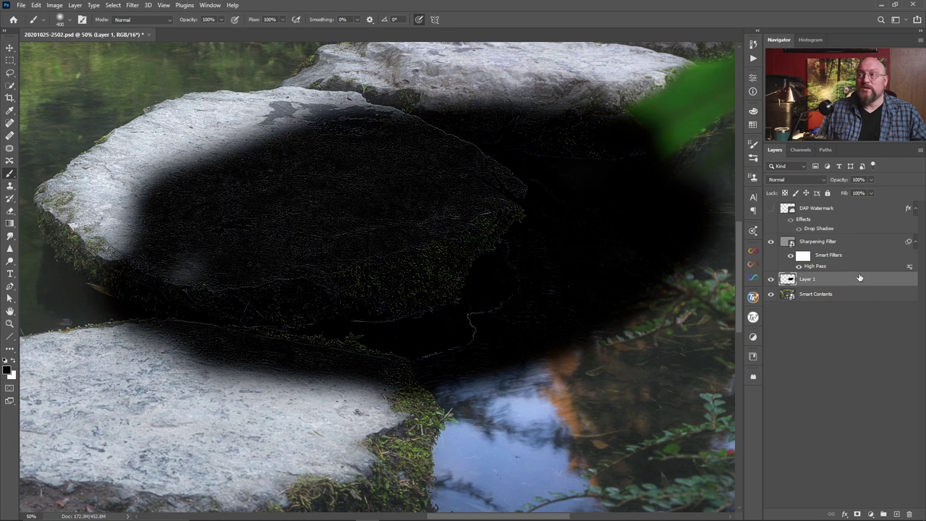
{"action": "mouse_move", "coordinate": [858, 280]}
{"action": "left_mouse_down"}
{"action": "mouse_move", "coordinate": [890, 479]}
{"action": "mouse_move", "coordinate": [910, 513]}
{"action": "left_mouse_up"}
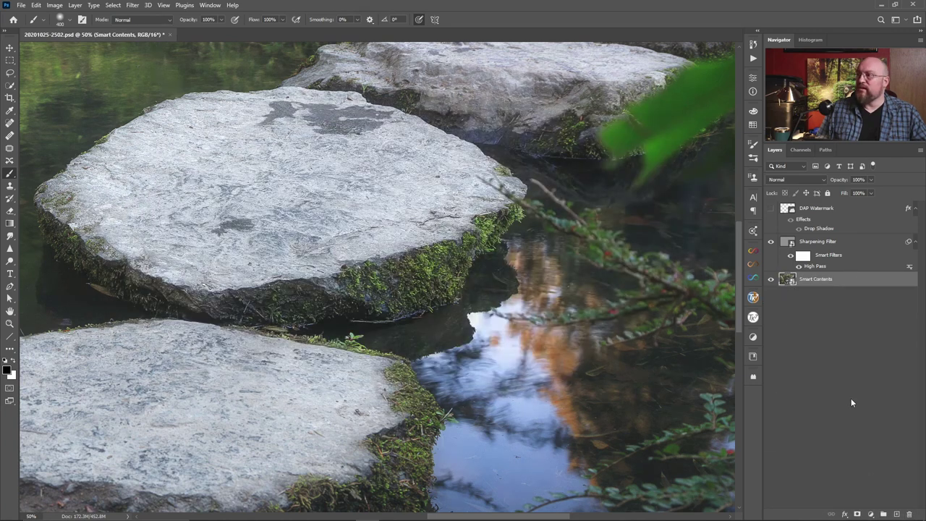